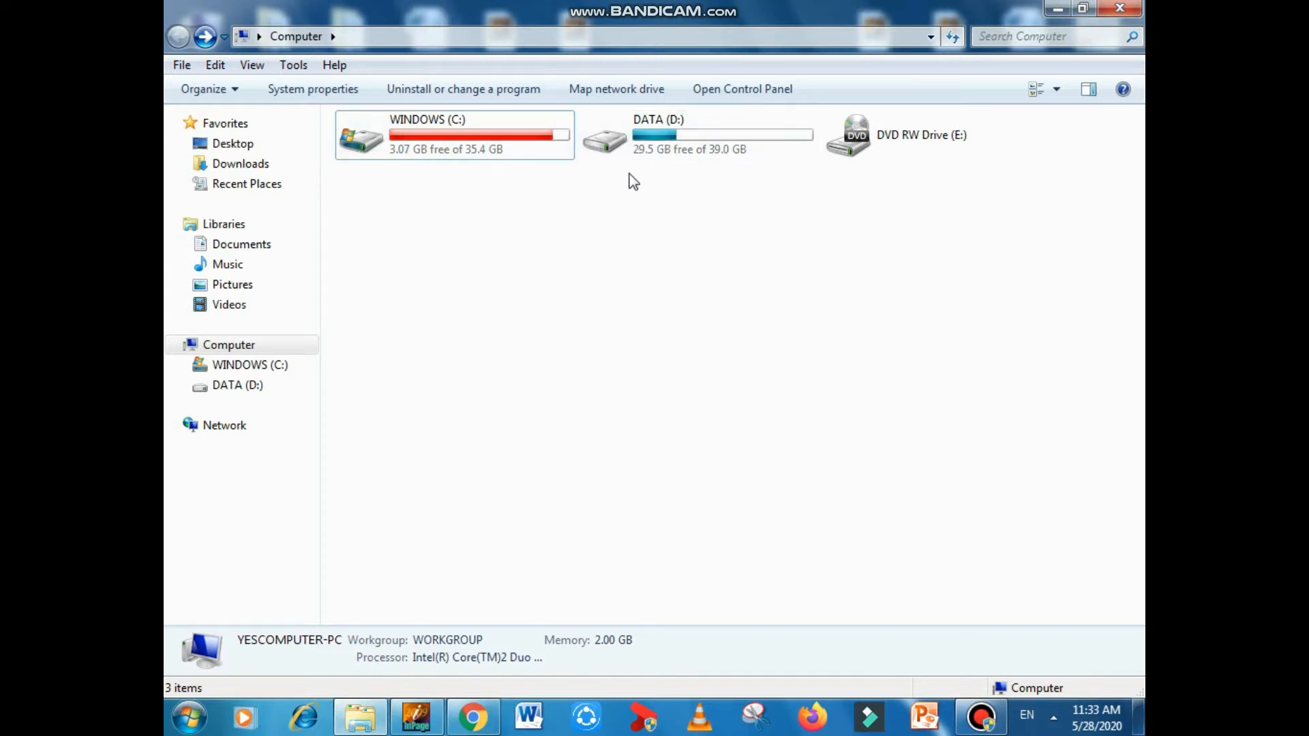
# View the contents of the DATA (D:) drive, then minimize its window and refresh the desktop
pyautogui.doubleClick(681, 139)
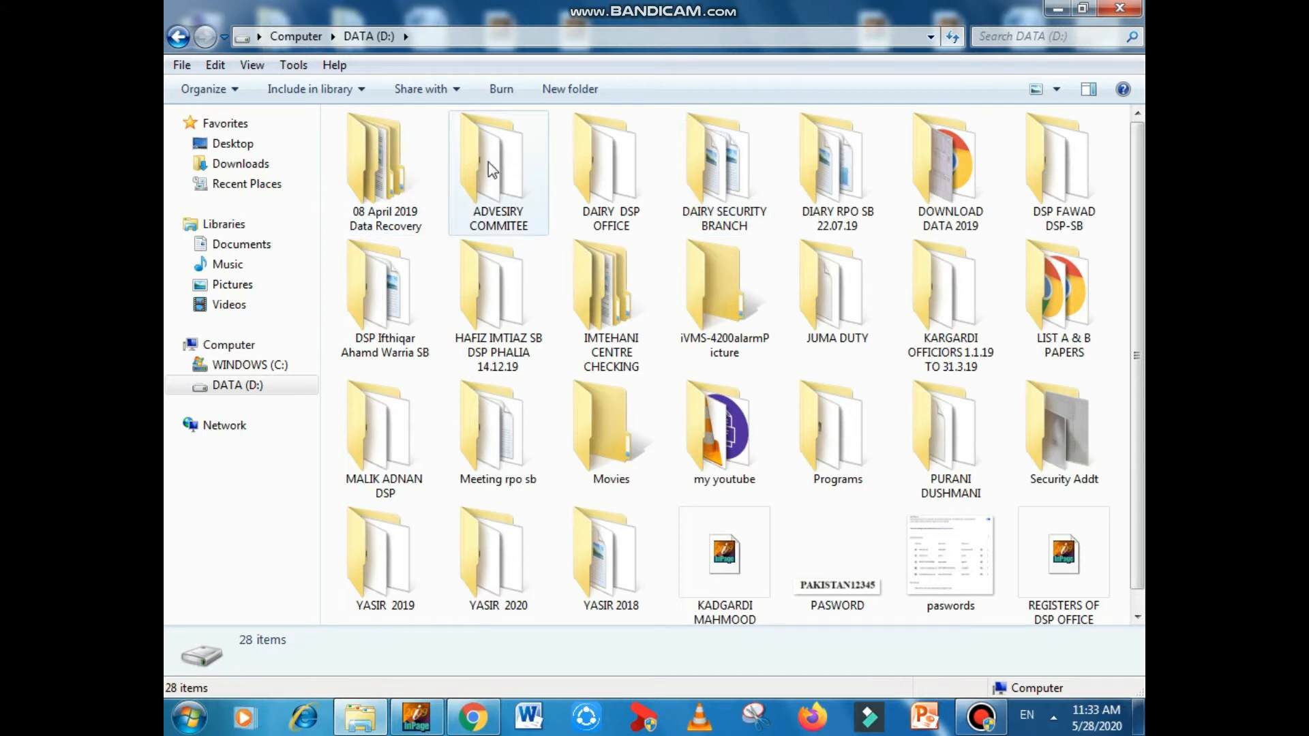
pyautogui.click(1057, 11)
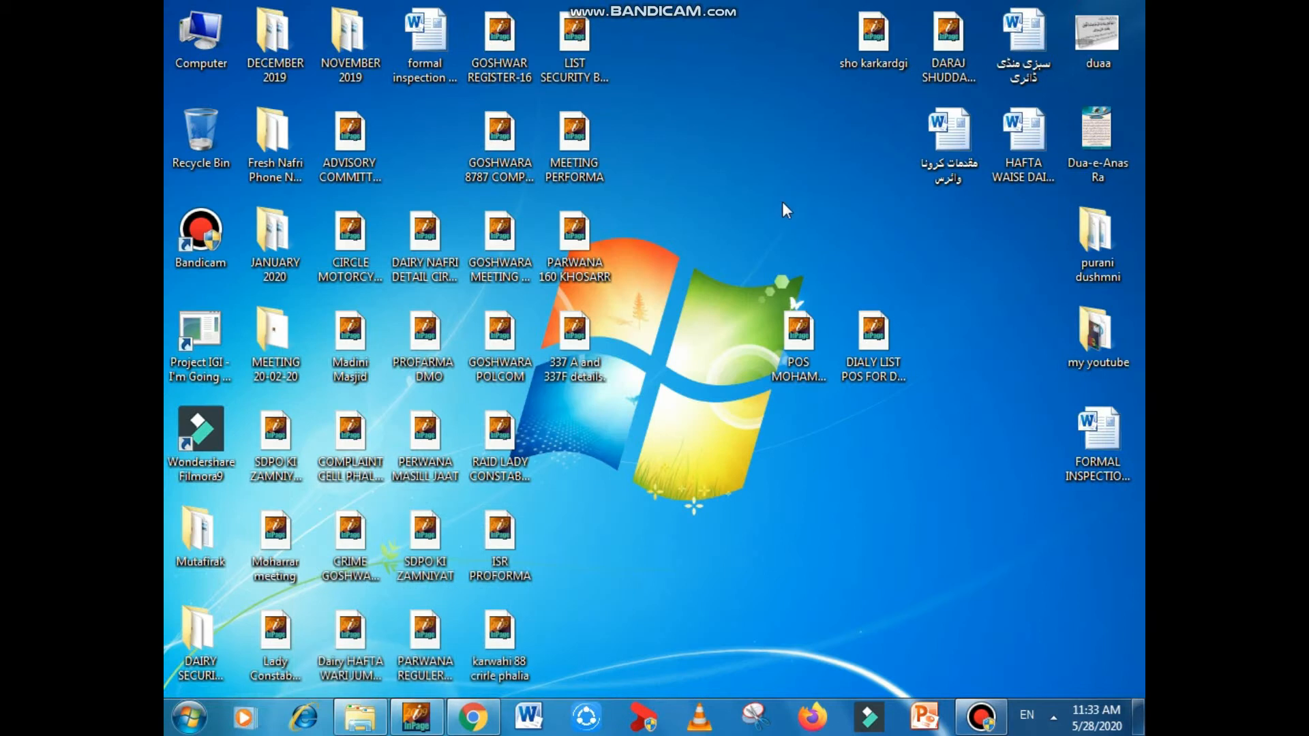
pyautogui.rightClick(751, 157)
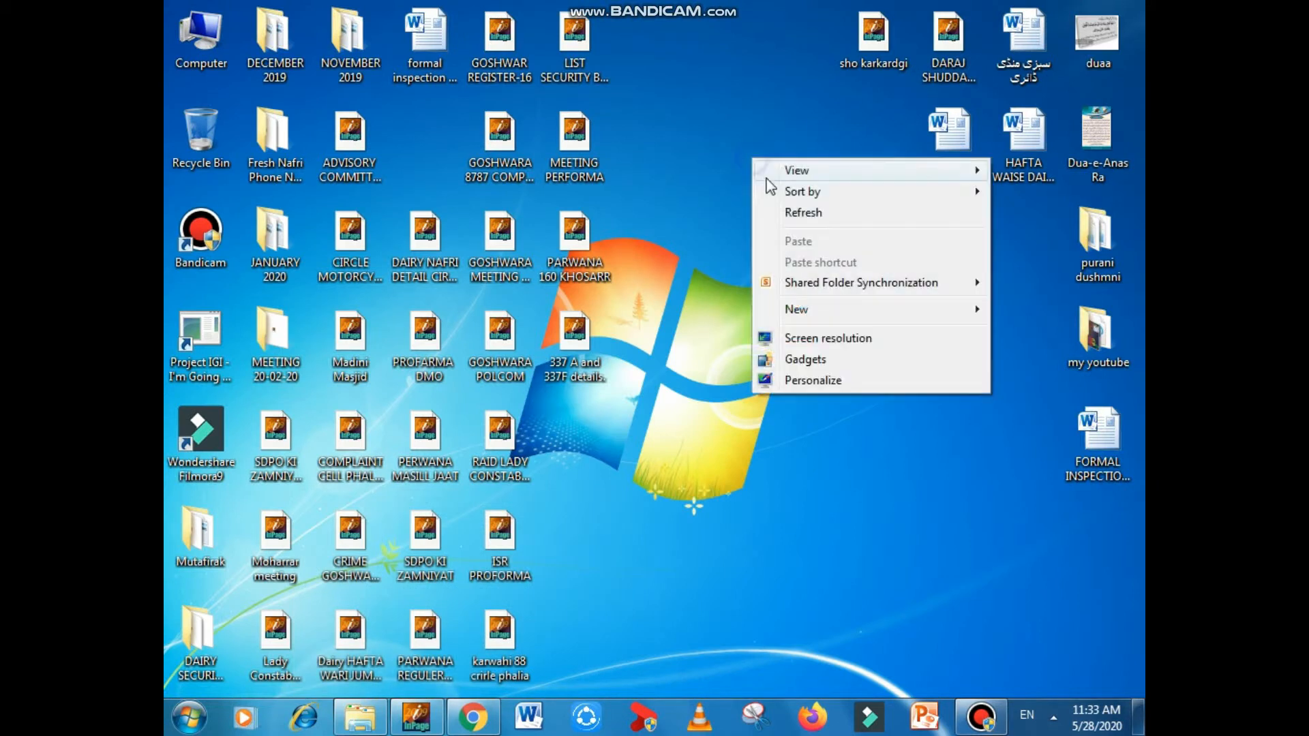
pyautogui.click(789, 212)
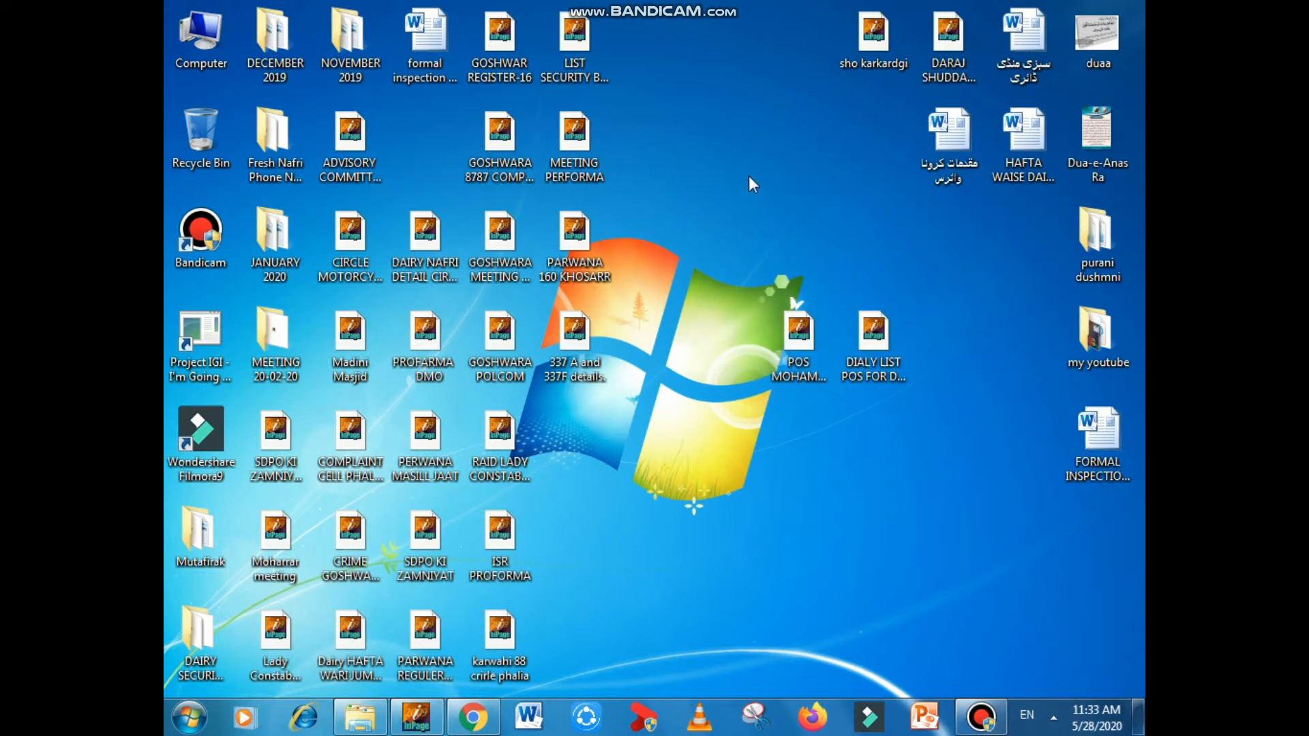
pyautogui.rightClick(748, 176)
pyautogui.click(782, 231)
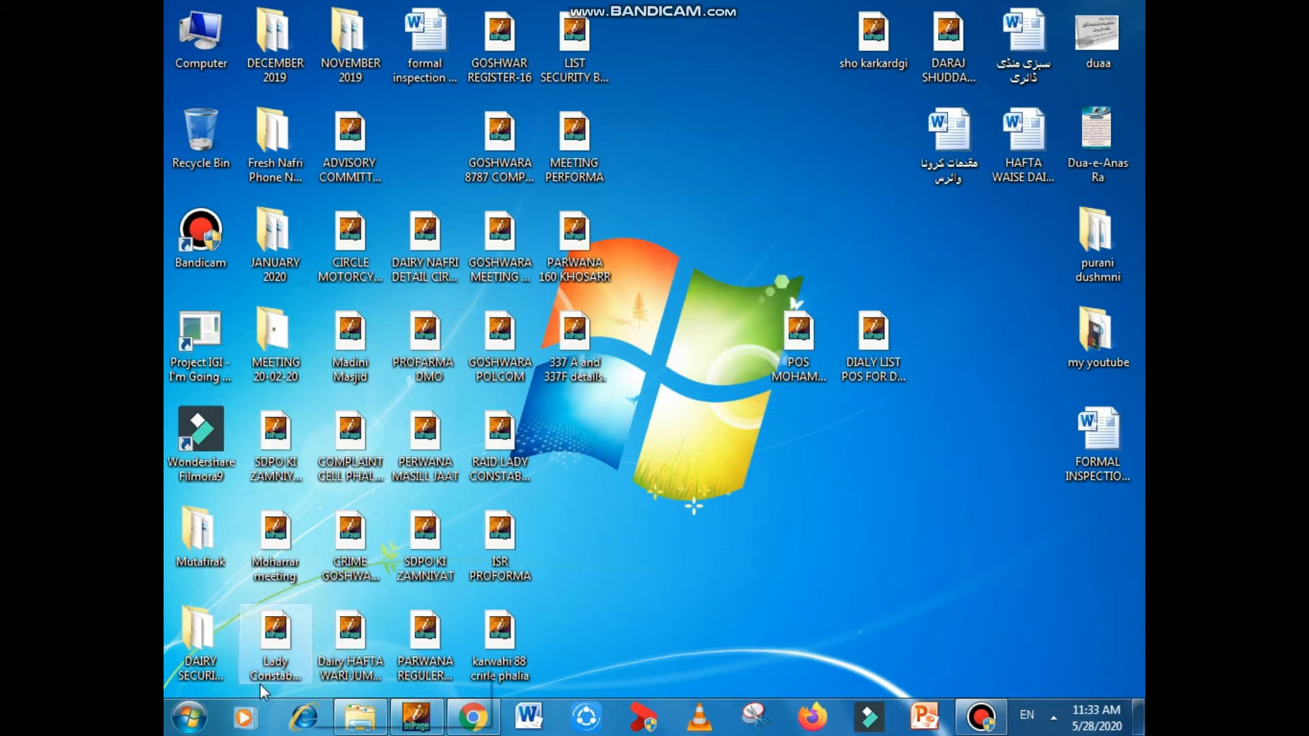
# Open Programs and Features in Control Panel and look through the list of installed programs
pyautogui.click(189, 717)
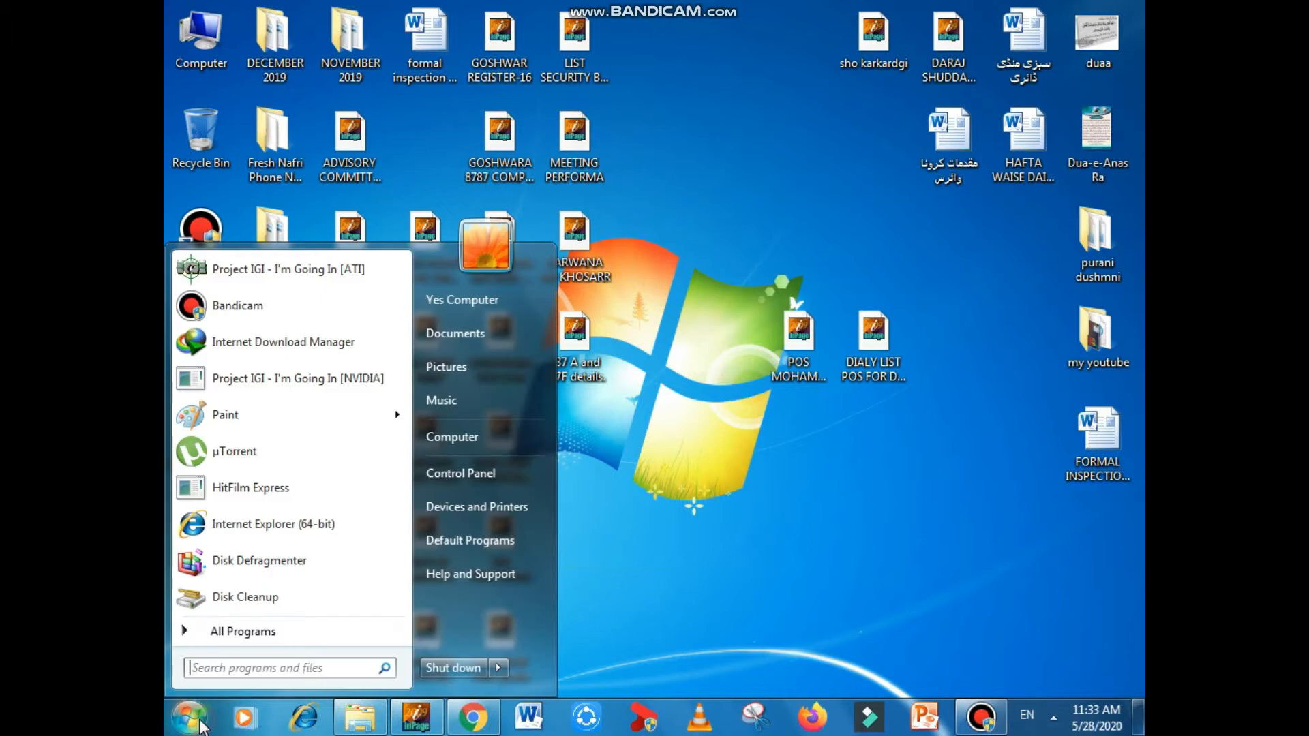
pyautogui.click(452, 481)
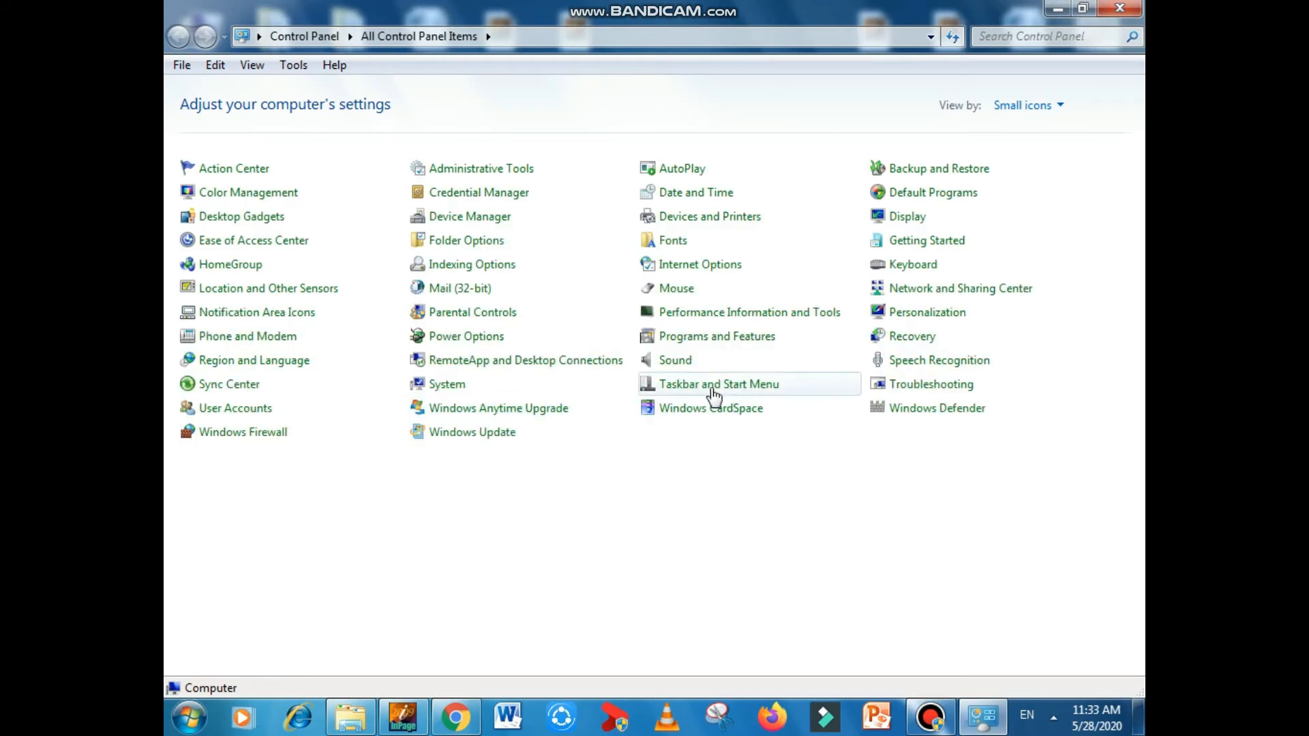
pyautogui.click(721, 344)
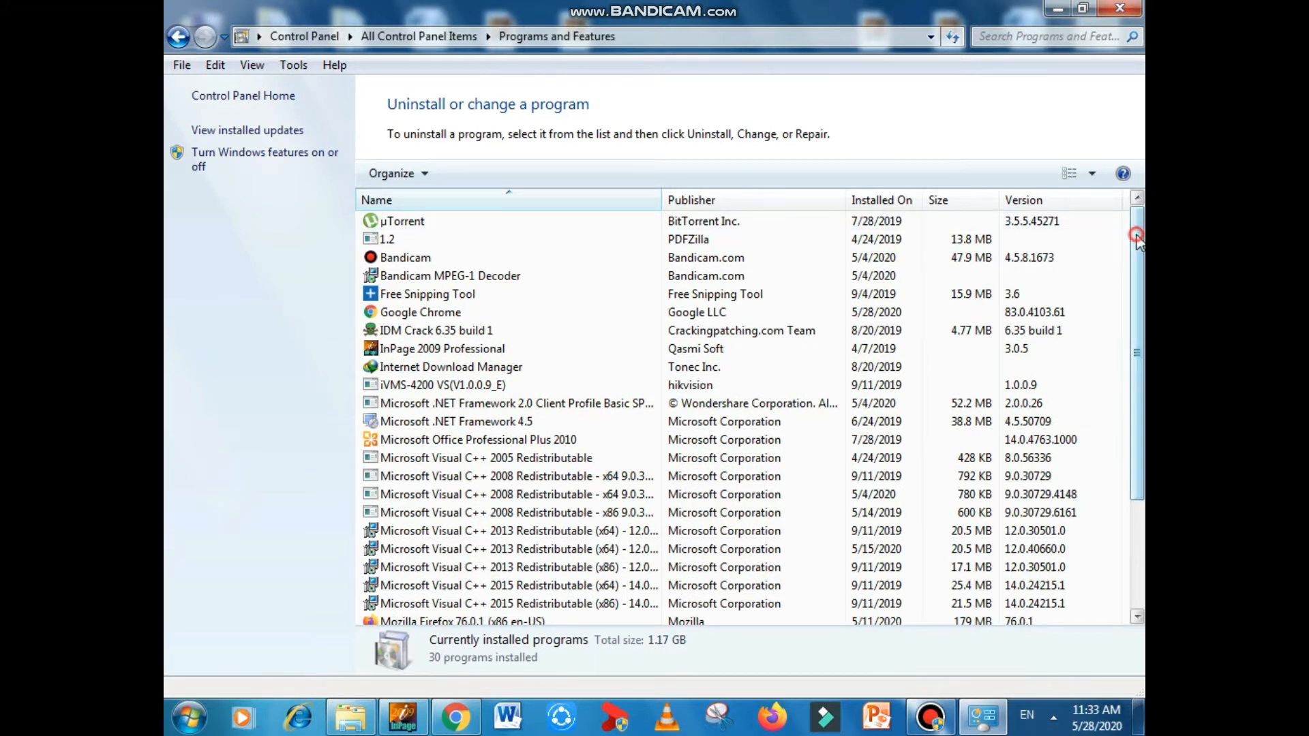
pyautogui.moveTo(1137, 242); pyautogui.dragTo(1138, 276)
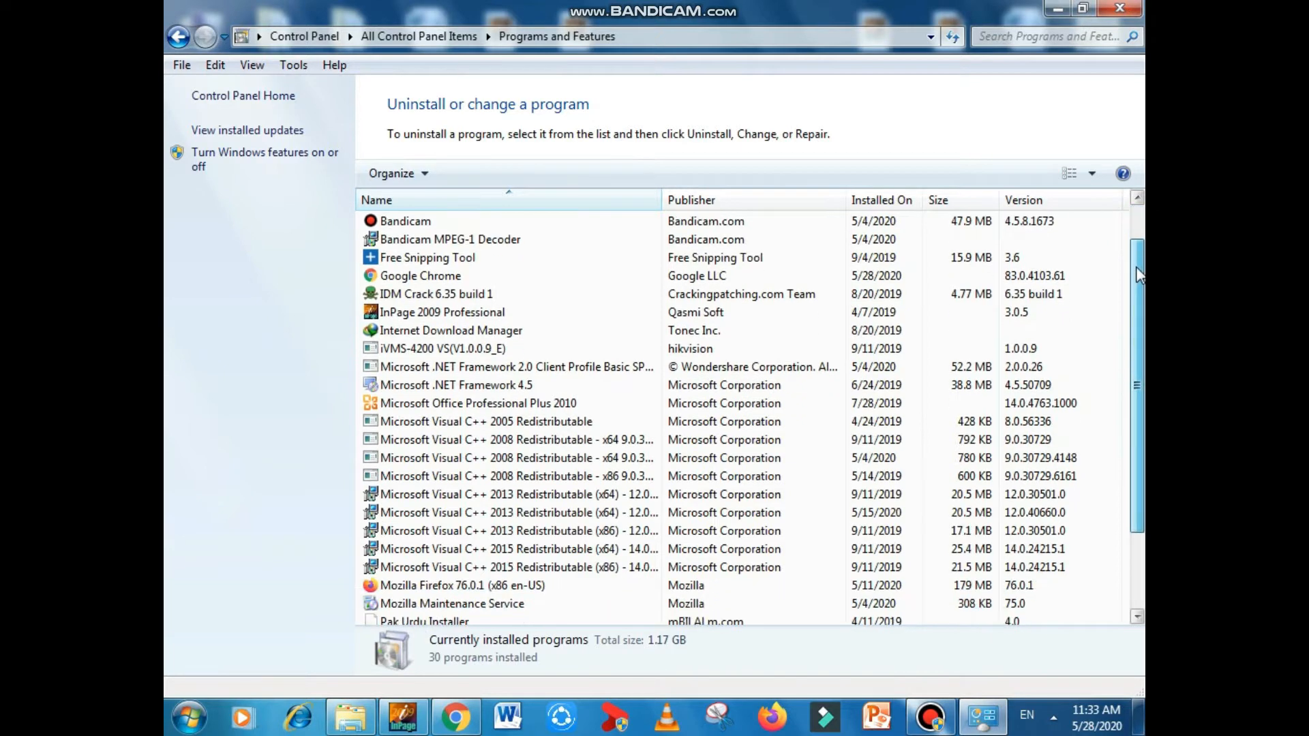
# View the installed Windows updates, then go back to the Control Panel overview and close it
pyautogui.click(247, 129)
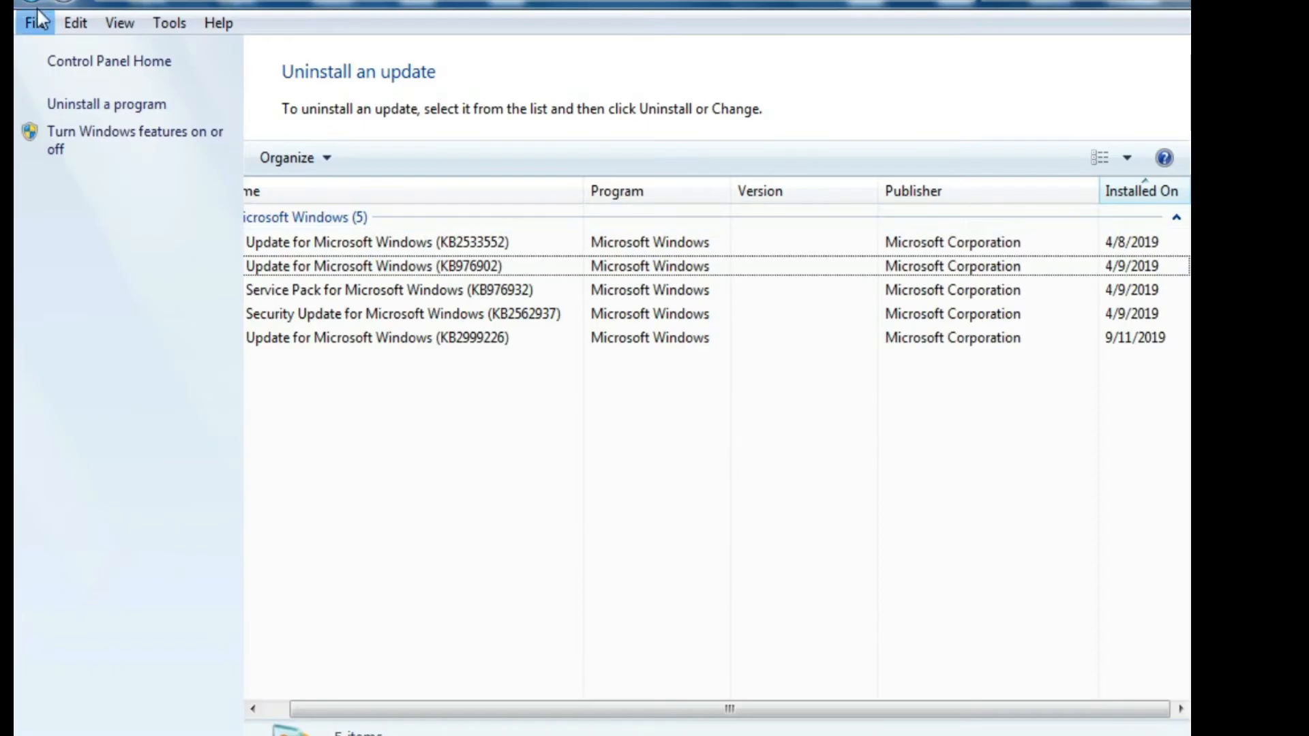
pyautogui.click(45, 2)
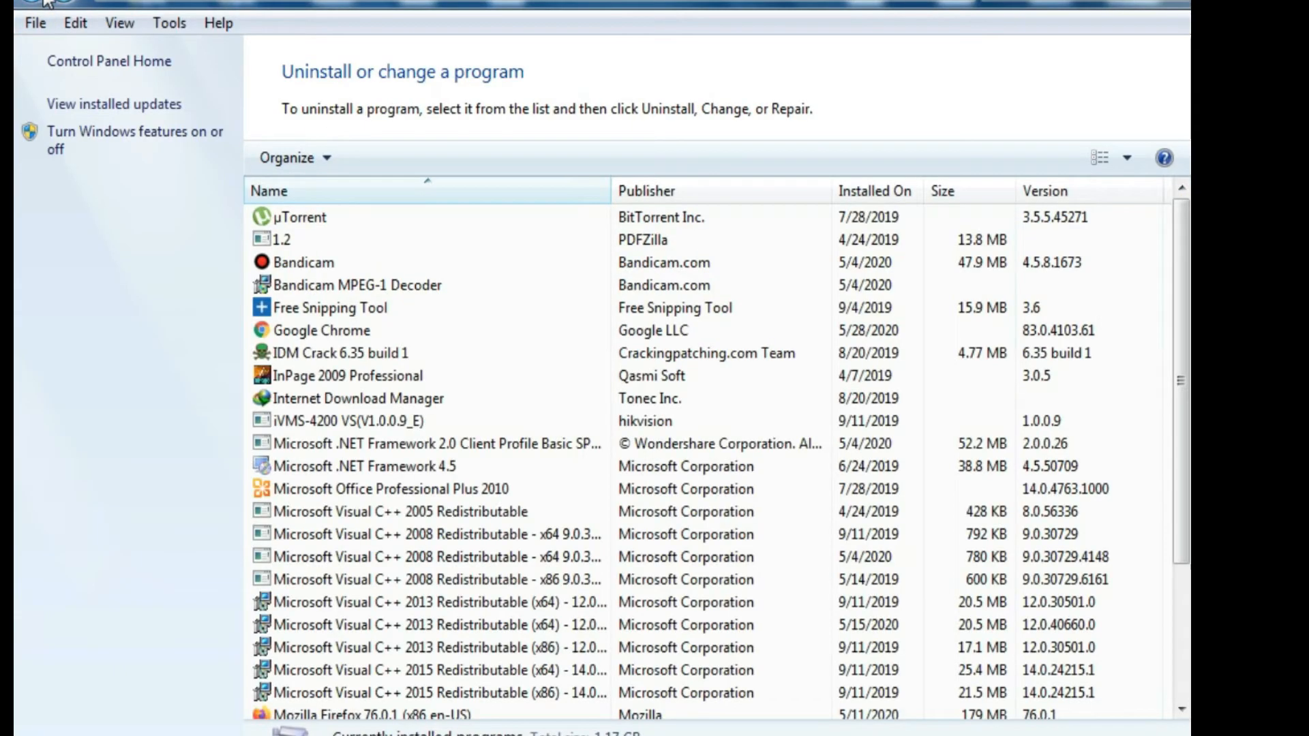
pyautogui.click(45, 2)
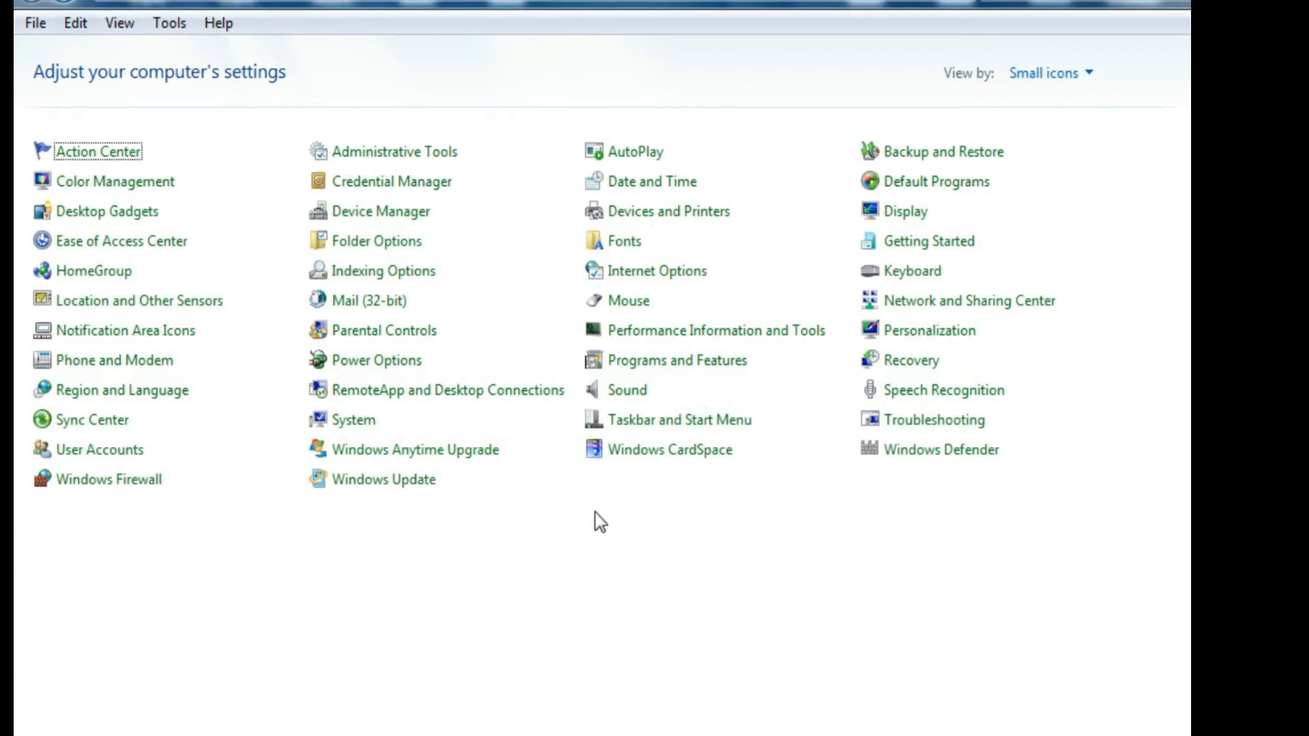
pyautogui.click(1174, 2)
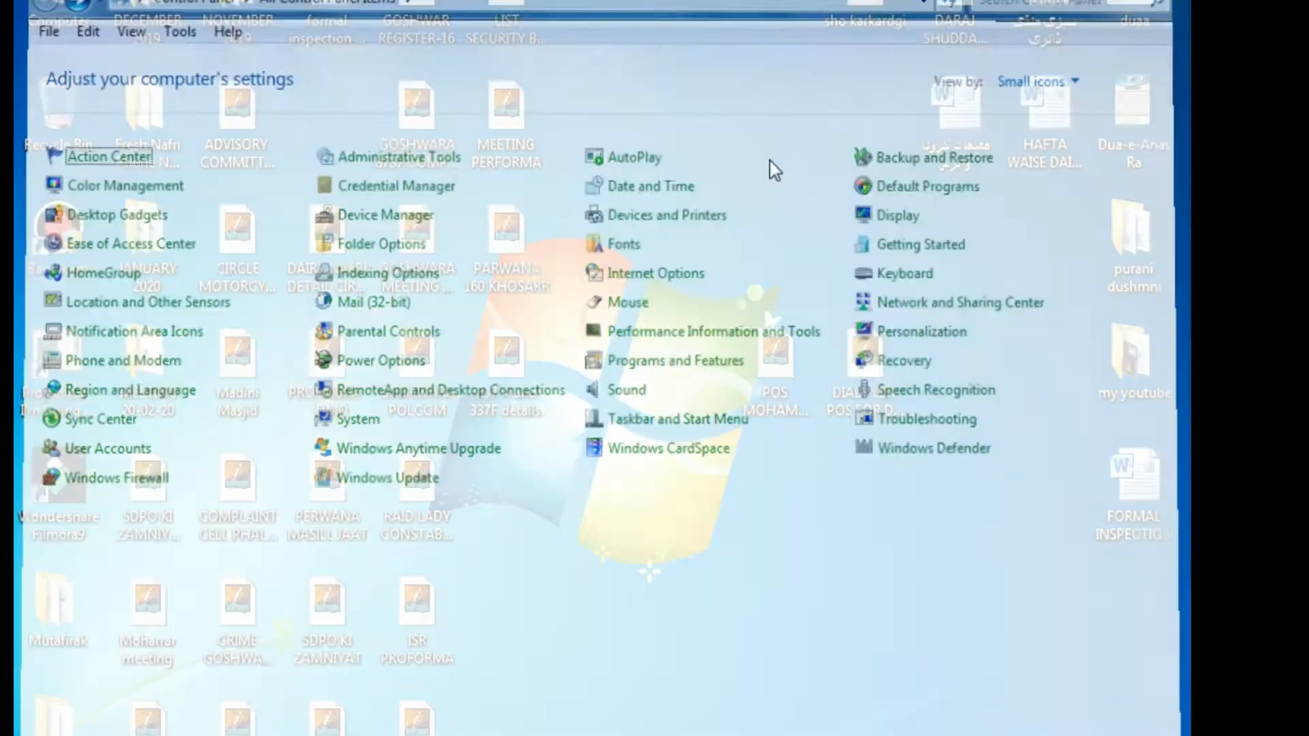
# Open the prefetch folder through the Run dialog and grant permanent access to it
pyautogui.press('super')
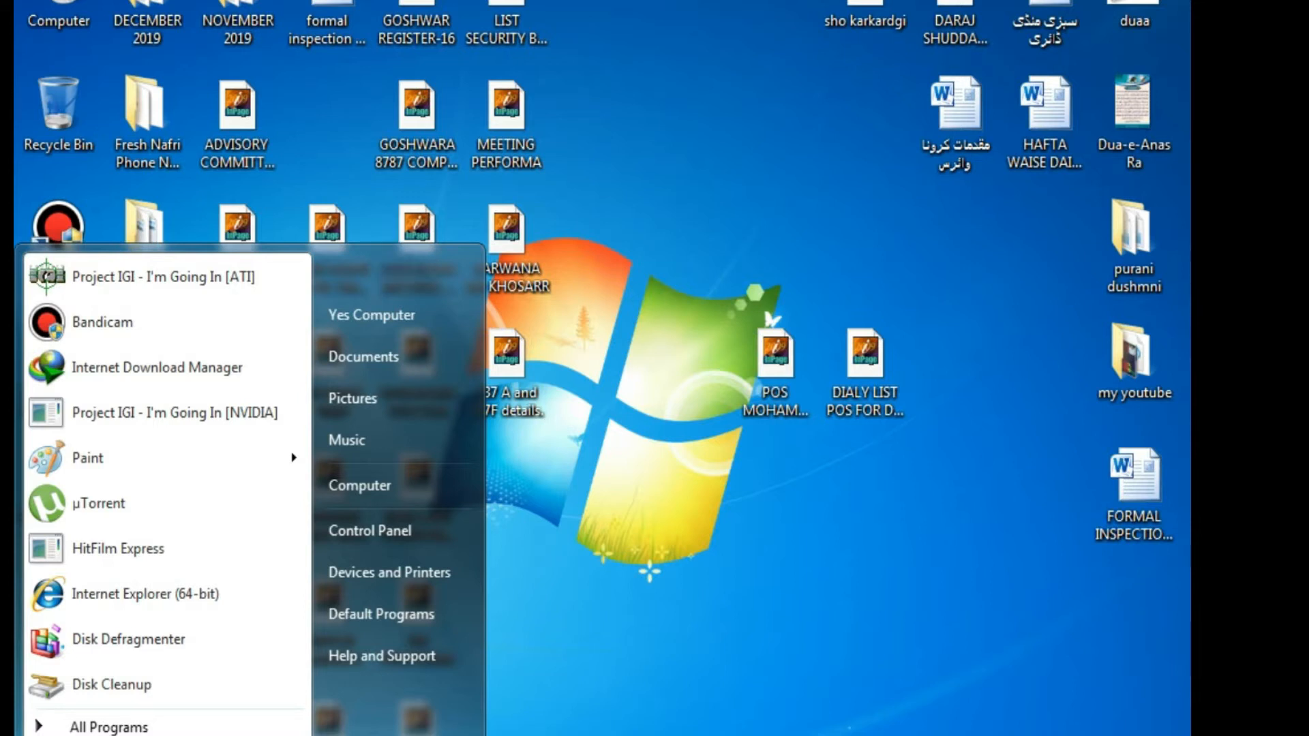
pyautogui.write('run')
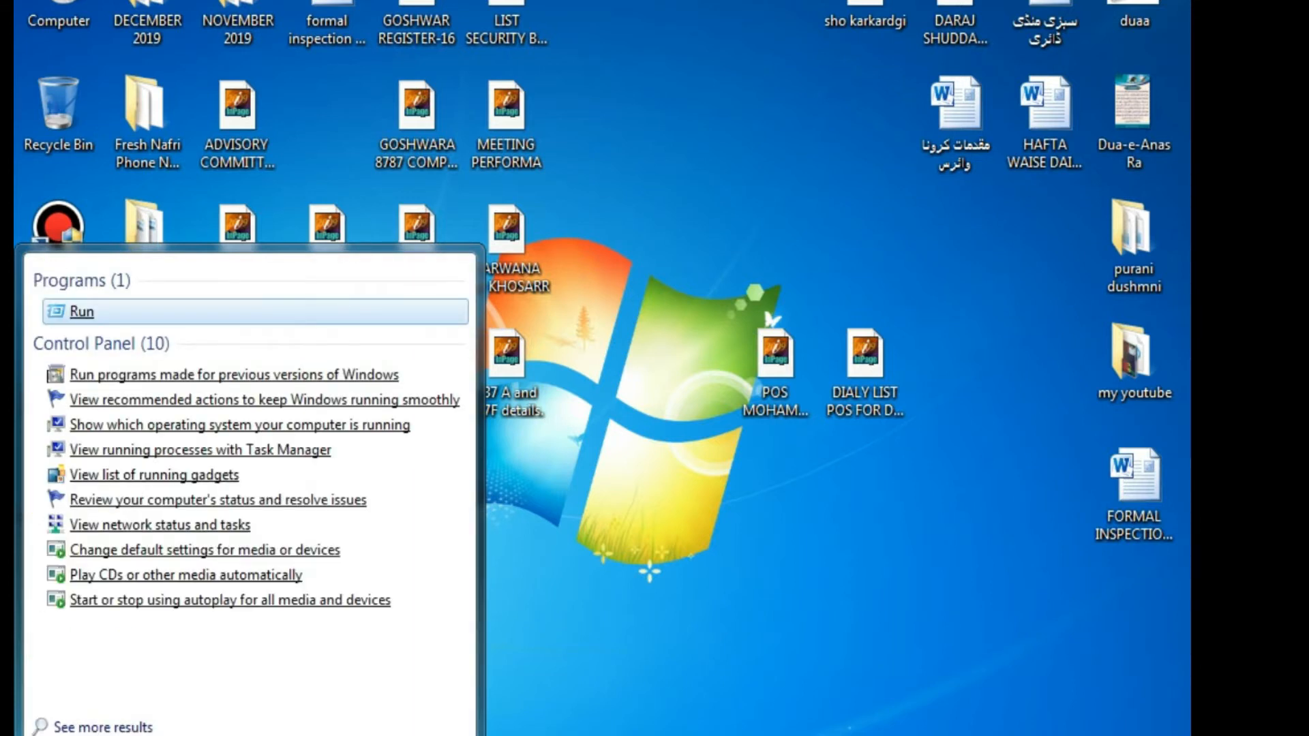
pyautogui.press('Return')
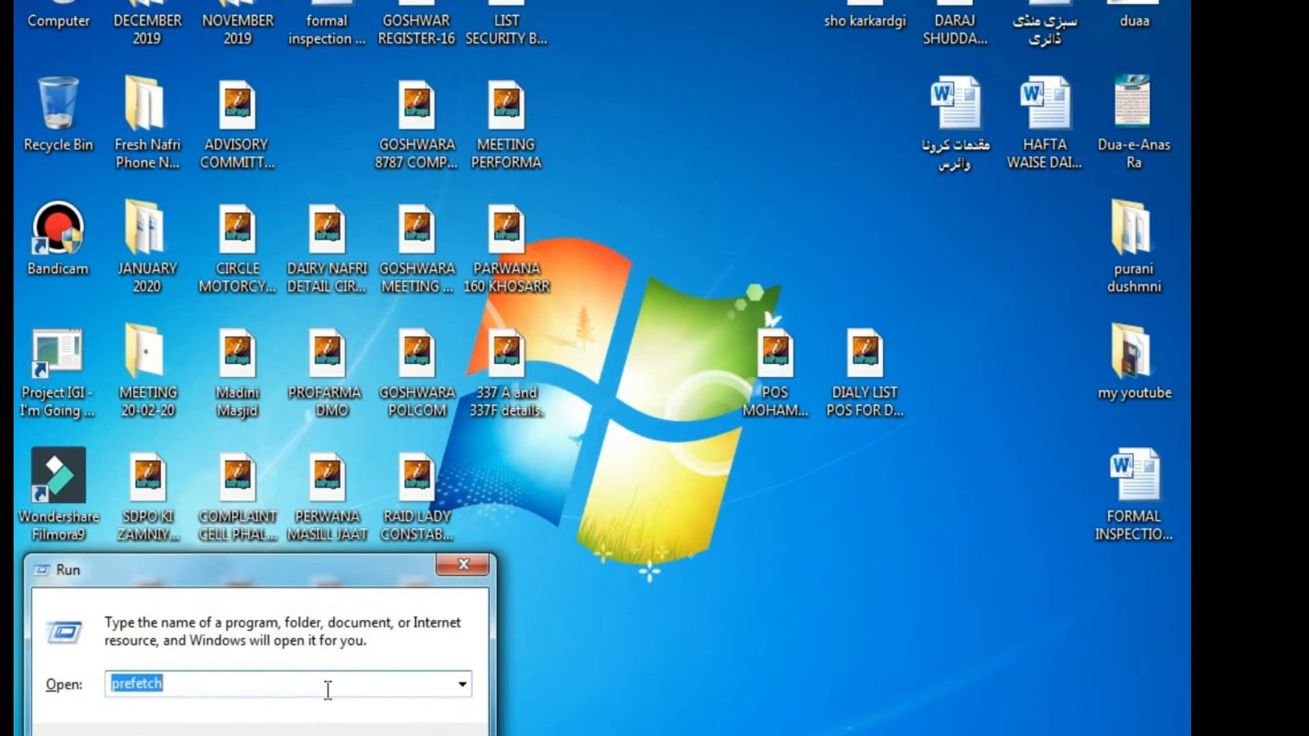
pyautogui.click(311, 689)
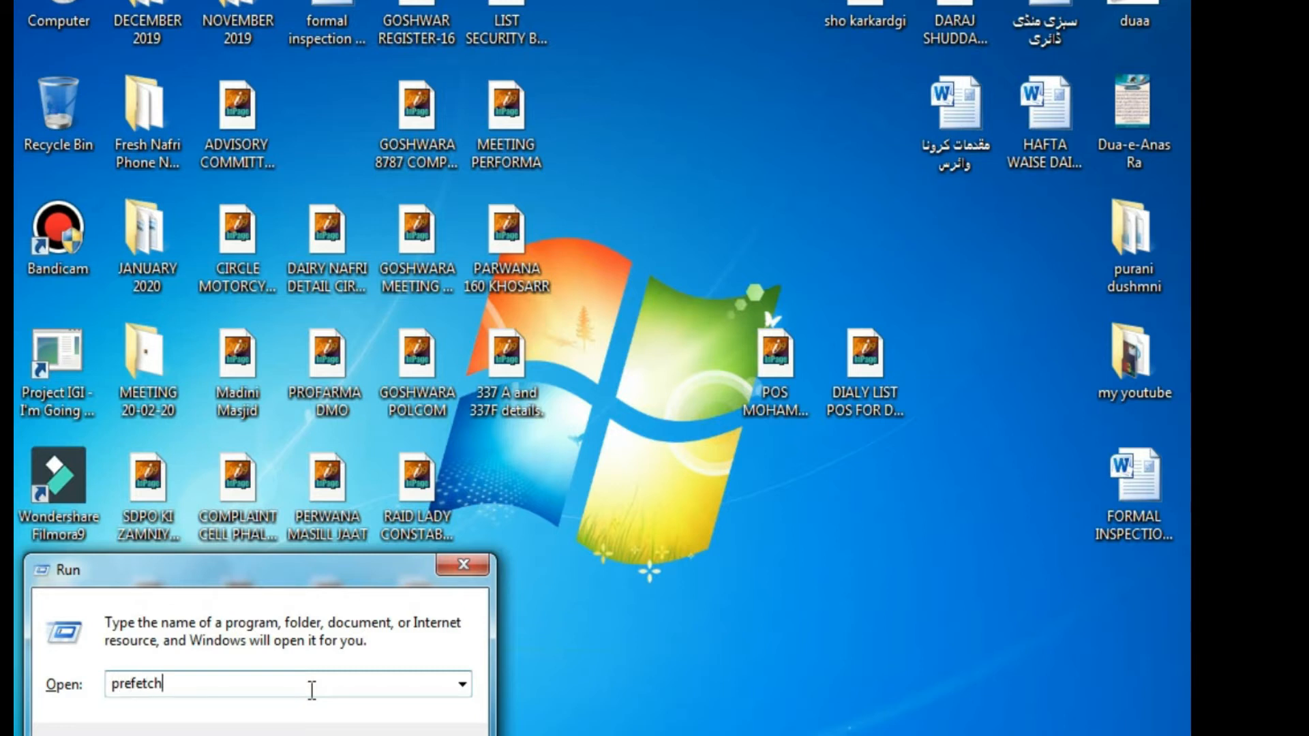
pyautogui.press('Return')
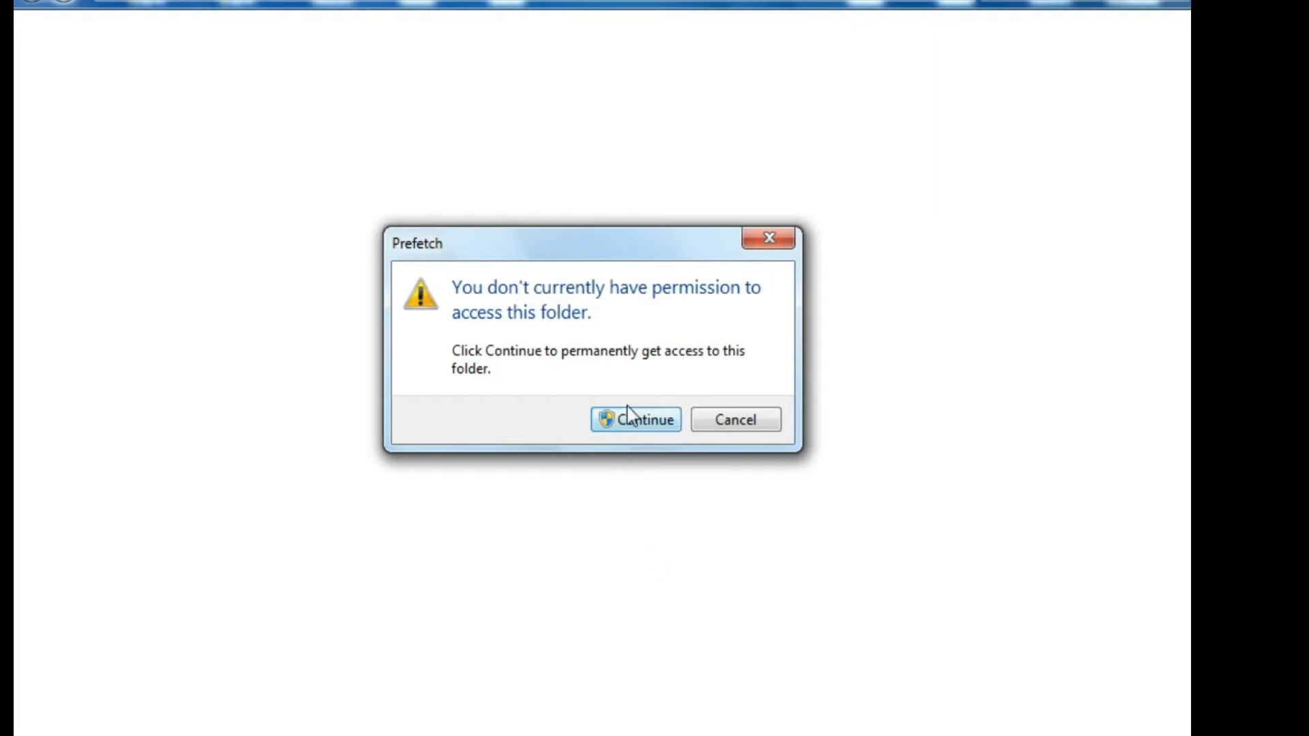
pyautogui.click(622, 423)
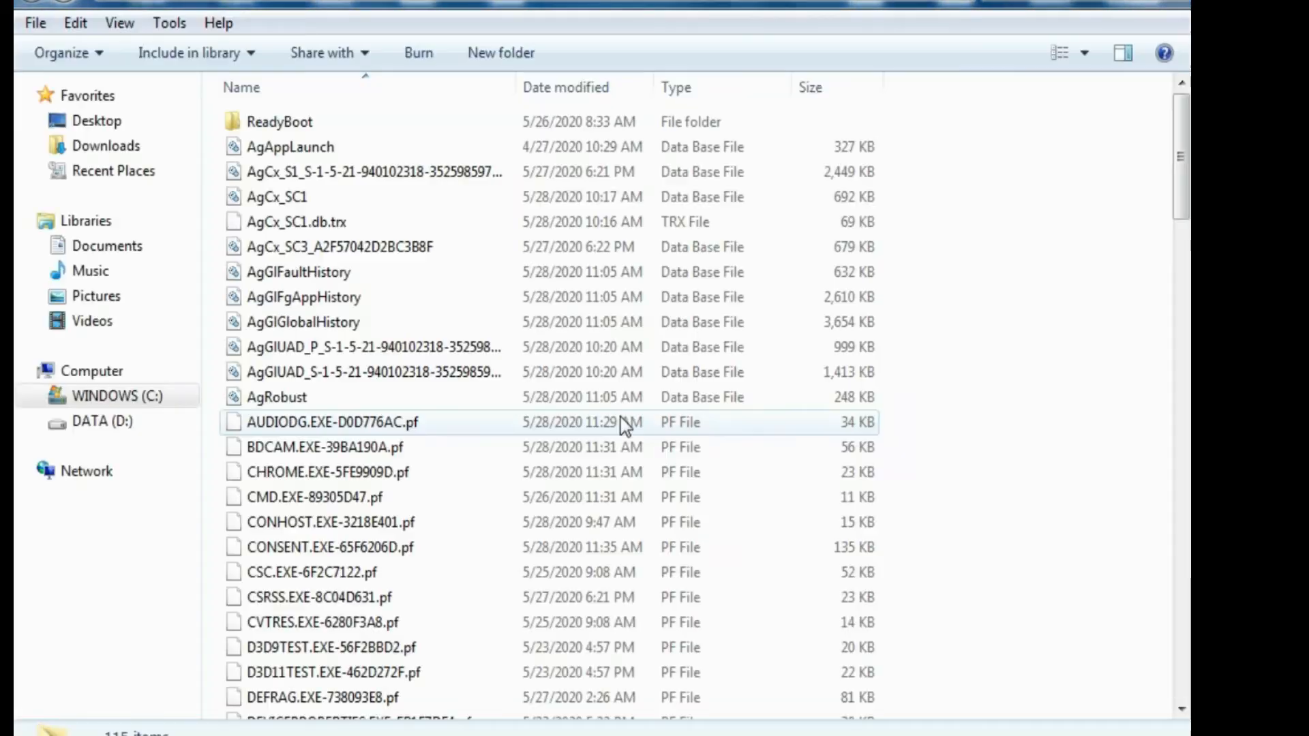
# Move all items in the Prefetch folder to the Recycle Bin and close the folder window
pyautogui.moveTo(1180, 161)
pyautogui.mouseDown()
pyautogui.moveTo(1186, 634)
pyautogui.moveTo(1186, 143)
pyautogui.mouseUp()
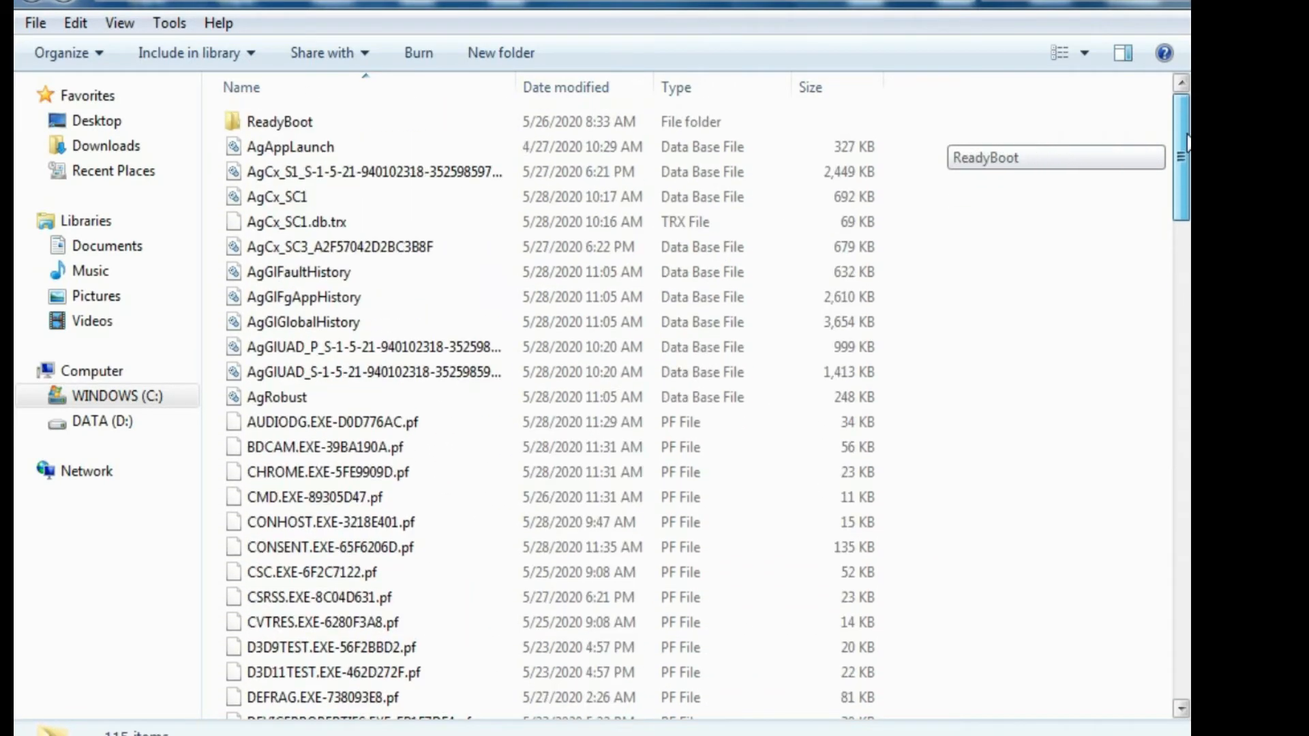
pyautogui.moveTo(1181, 95); pyautogui.dragTo(1171, 199)
pyautogui.hotkey('ctrl', 'a')
pyautogui.press('Delete')
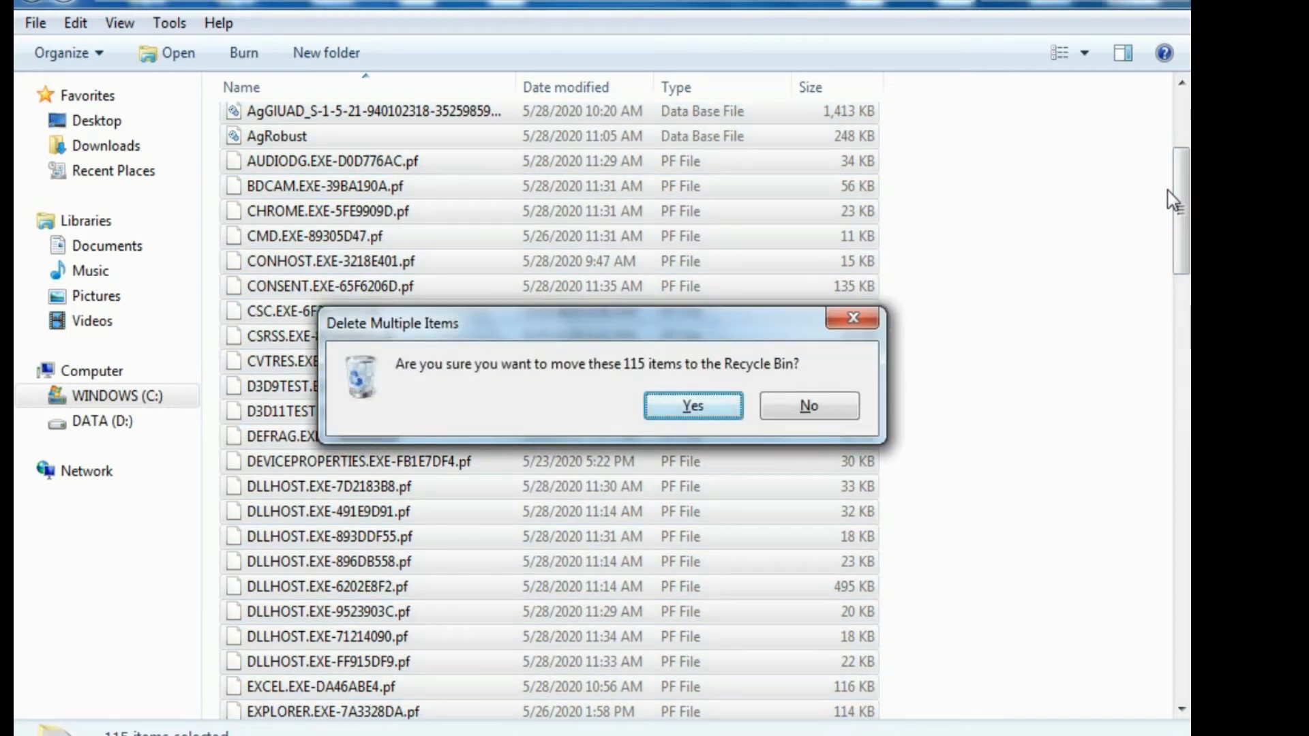
pyautogui.click(673, 410)
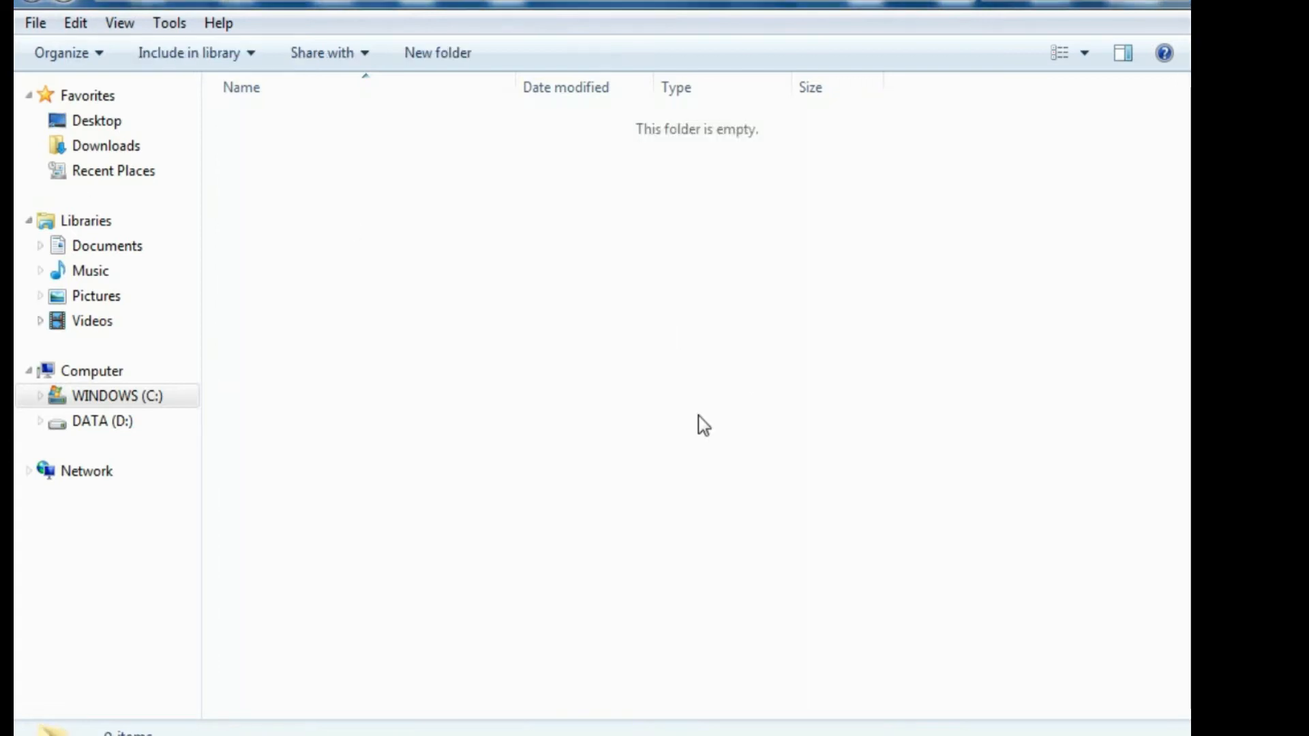
pyautogui.click(1167, 1)
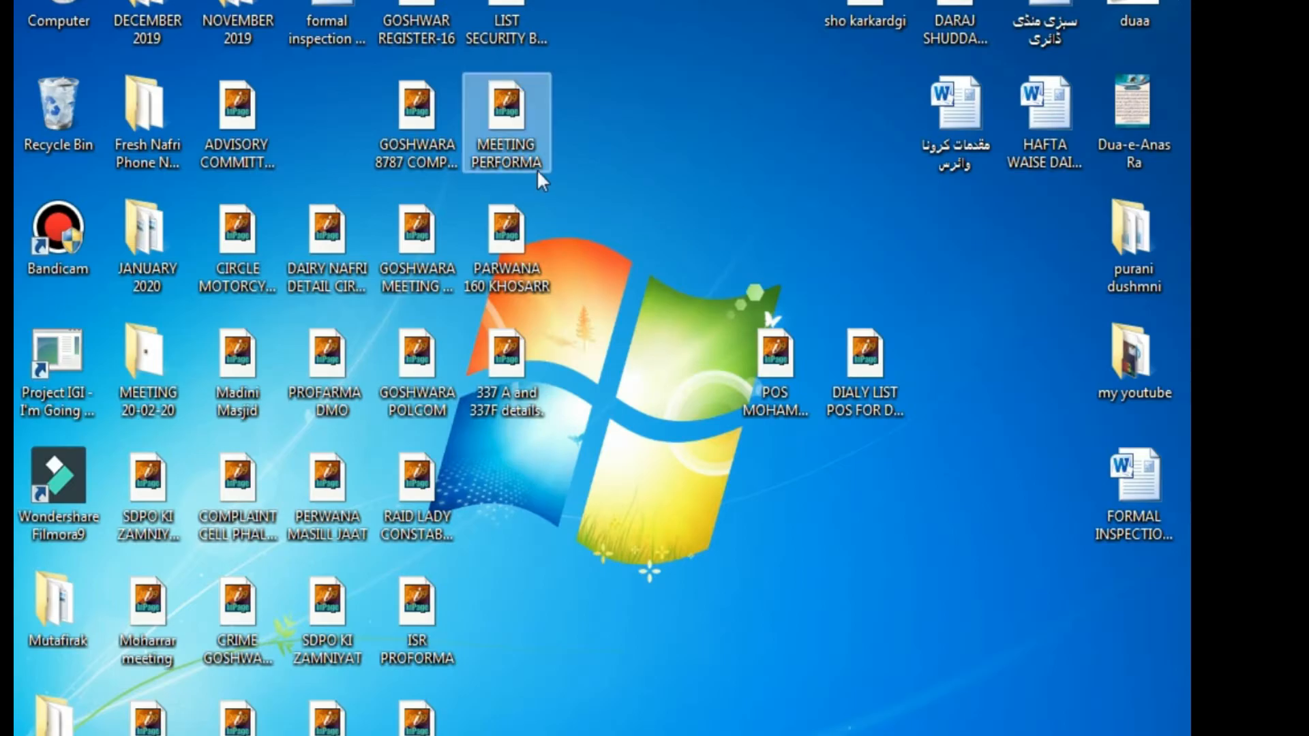
# Empty the Recycle Bin, permanently deleting all its items, and refresh the desktop
pyautogui.rightClick(51, 111)
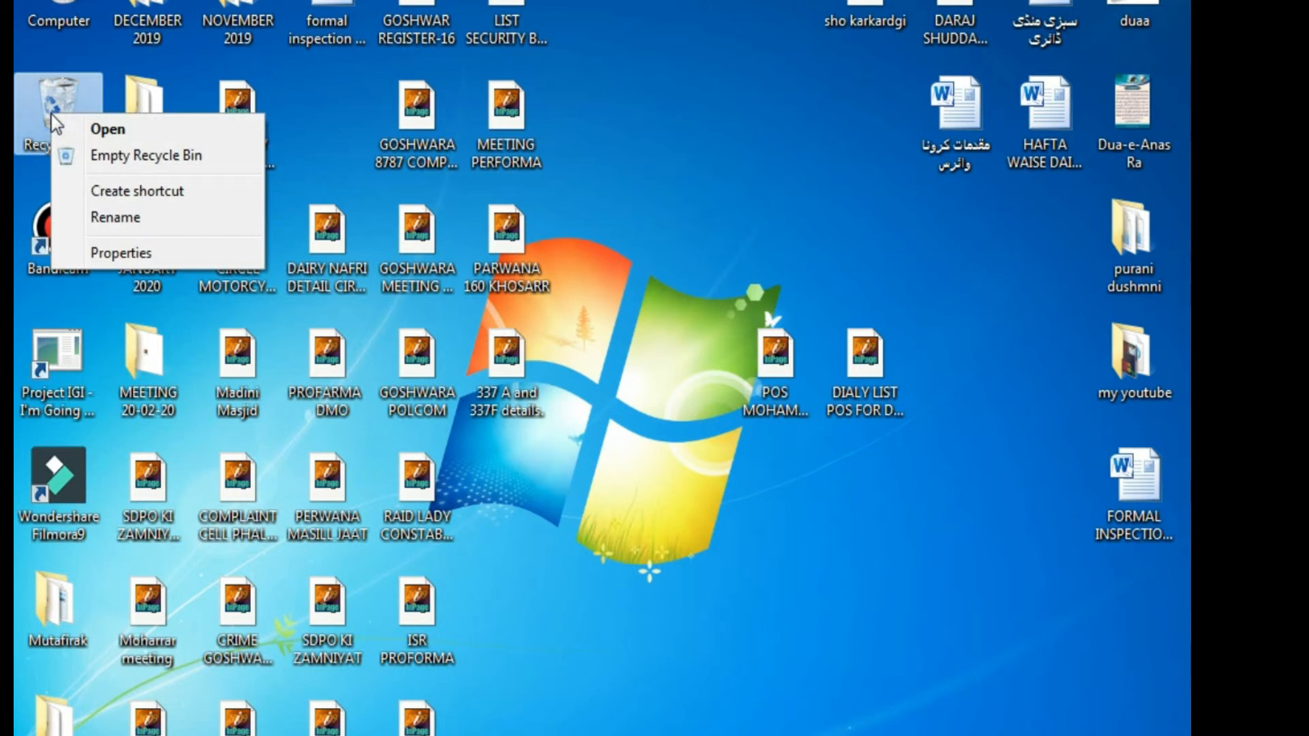
pyautogui.click(106, 158)
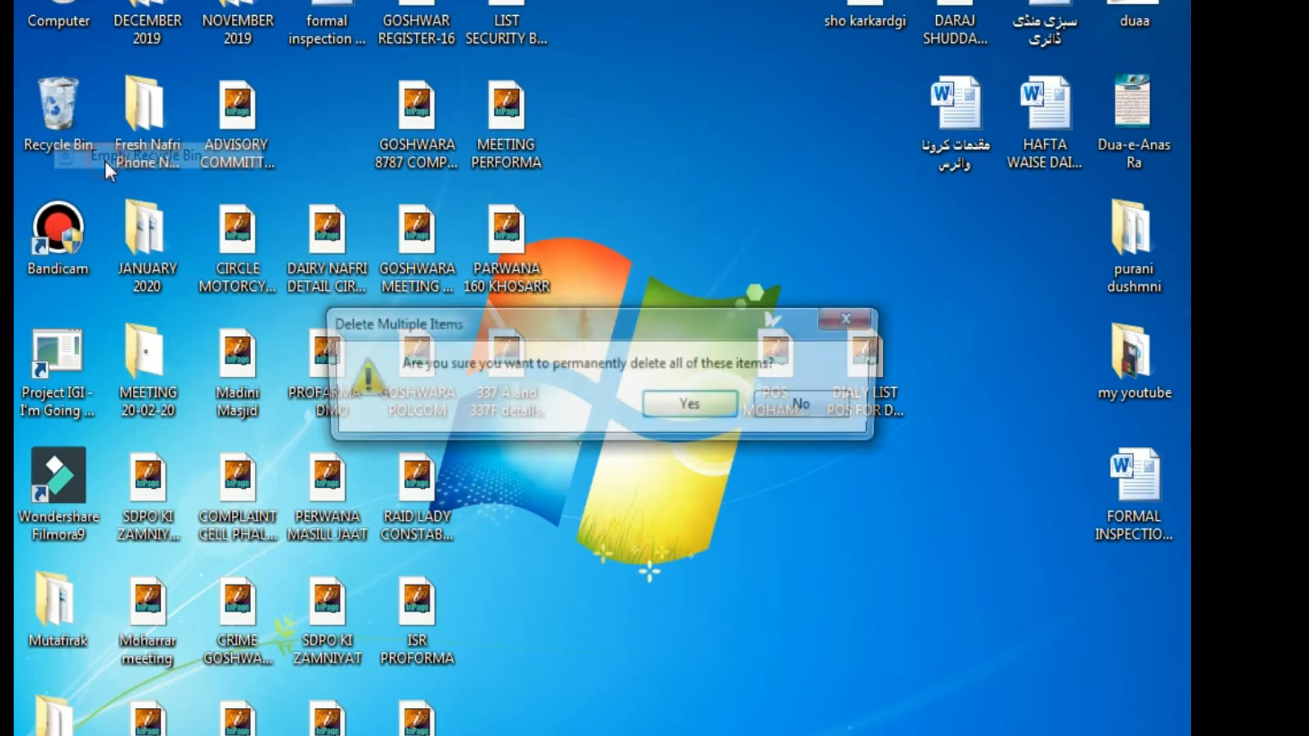
pyautogui.click(660, 411)
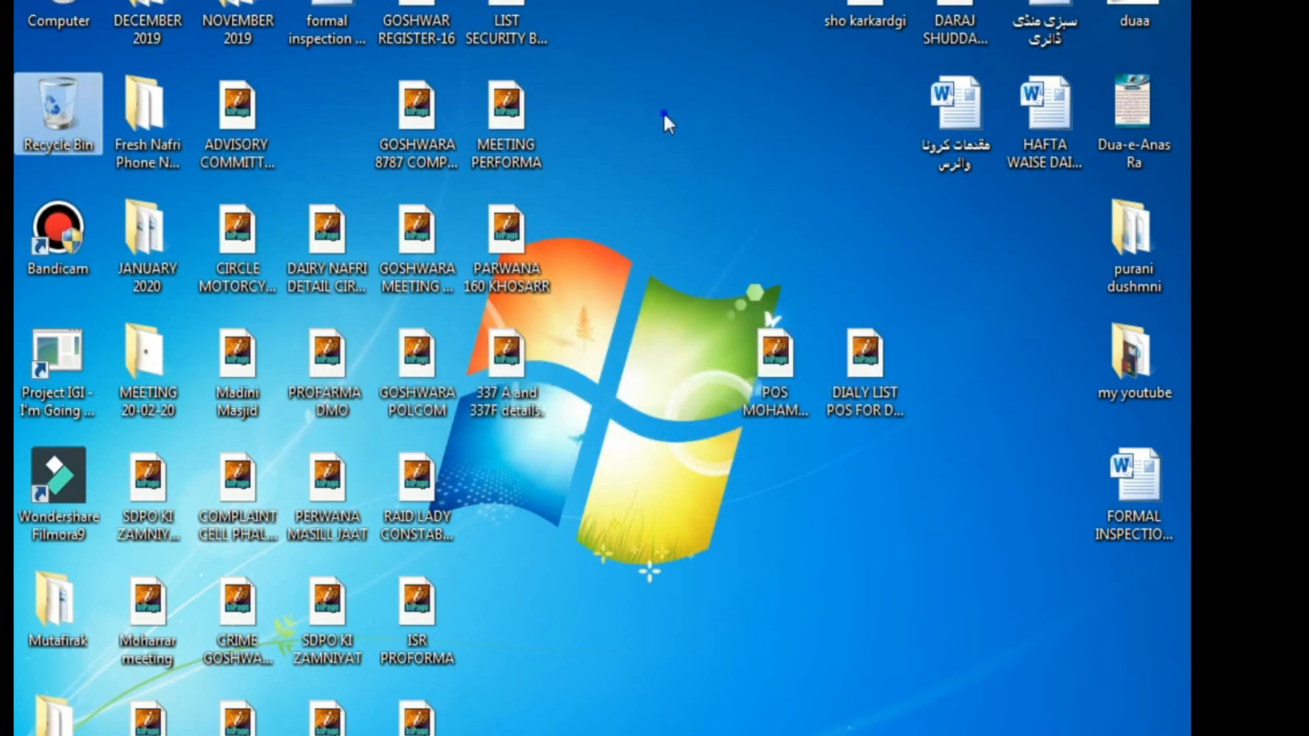
pyautogui.rightClick(665, 115)
pyautogui.click(702, 181)
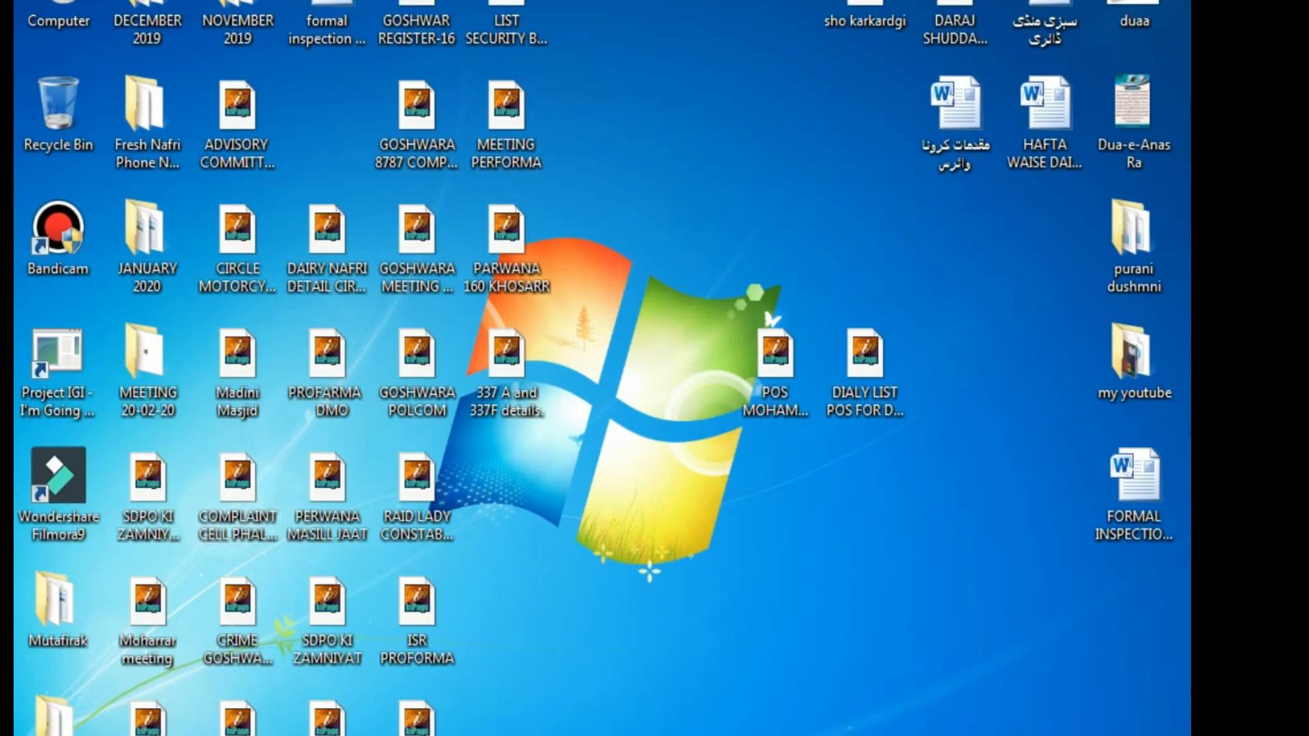
# Open the user's temporary files folder by running %temp% from the Run dialog
pyautogui.press('super')
pyautogui.write('run')
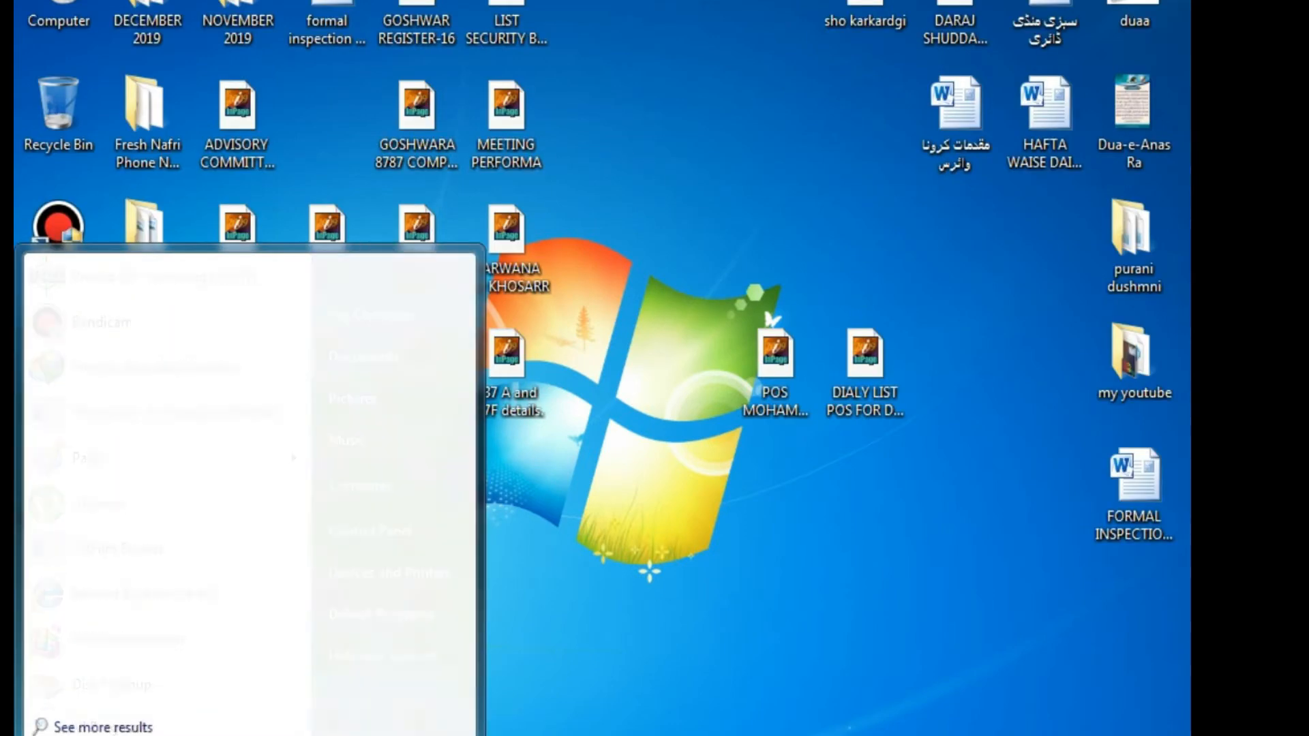
pyautogui.press('Return')
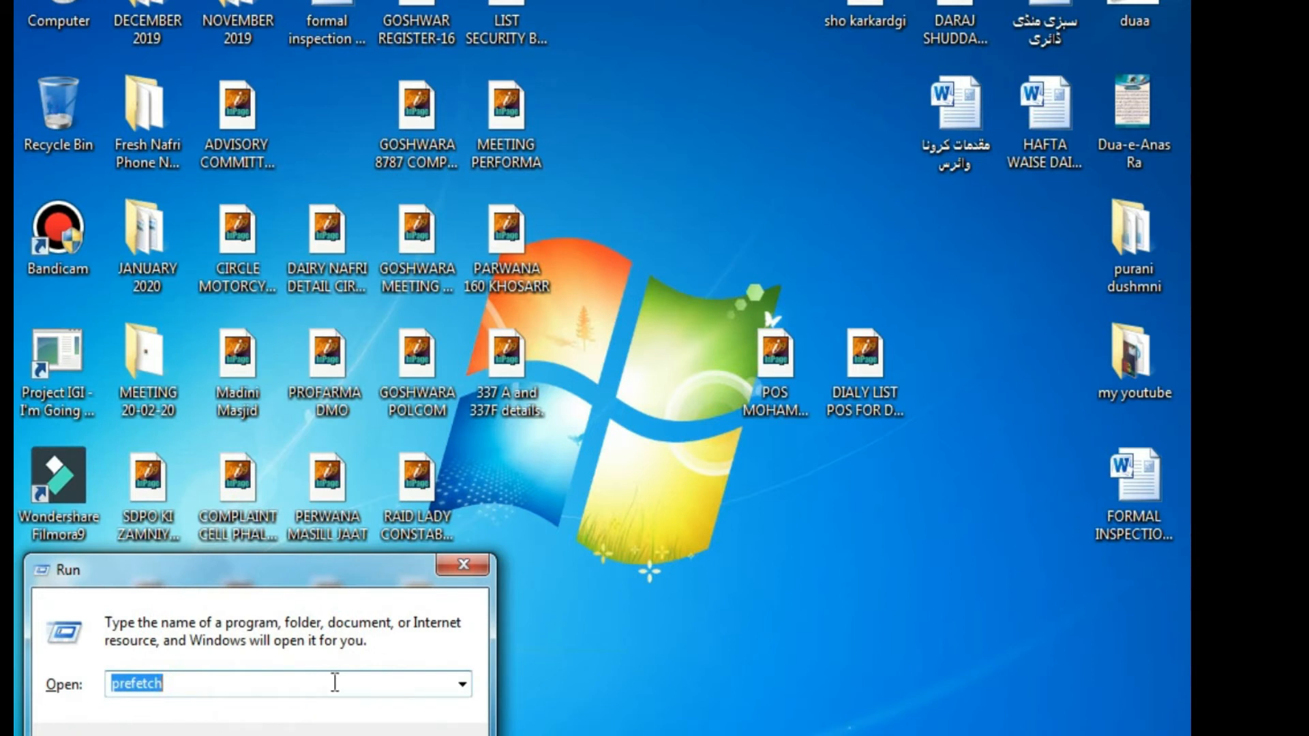
pyautogui.press('BackSpace')
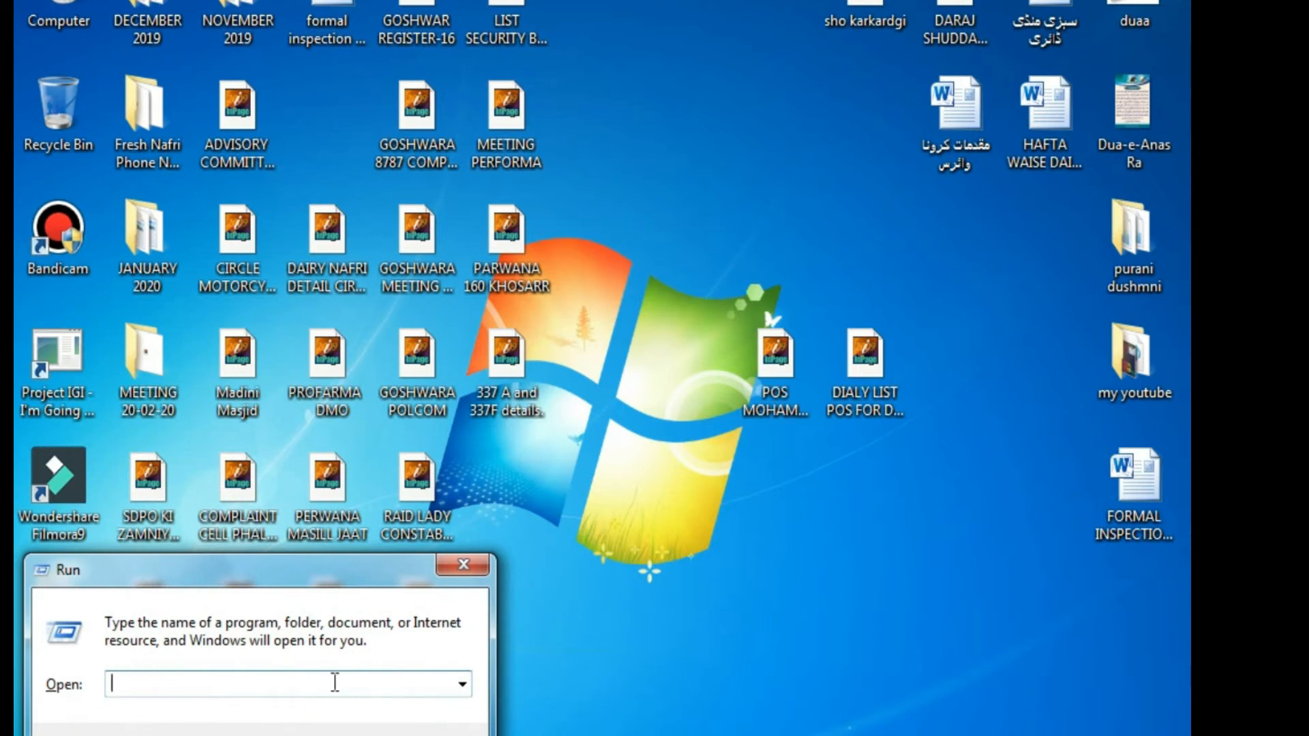
pyautogui.click(461, 685)
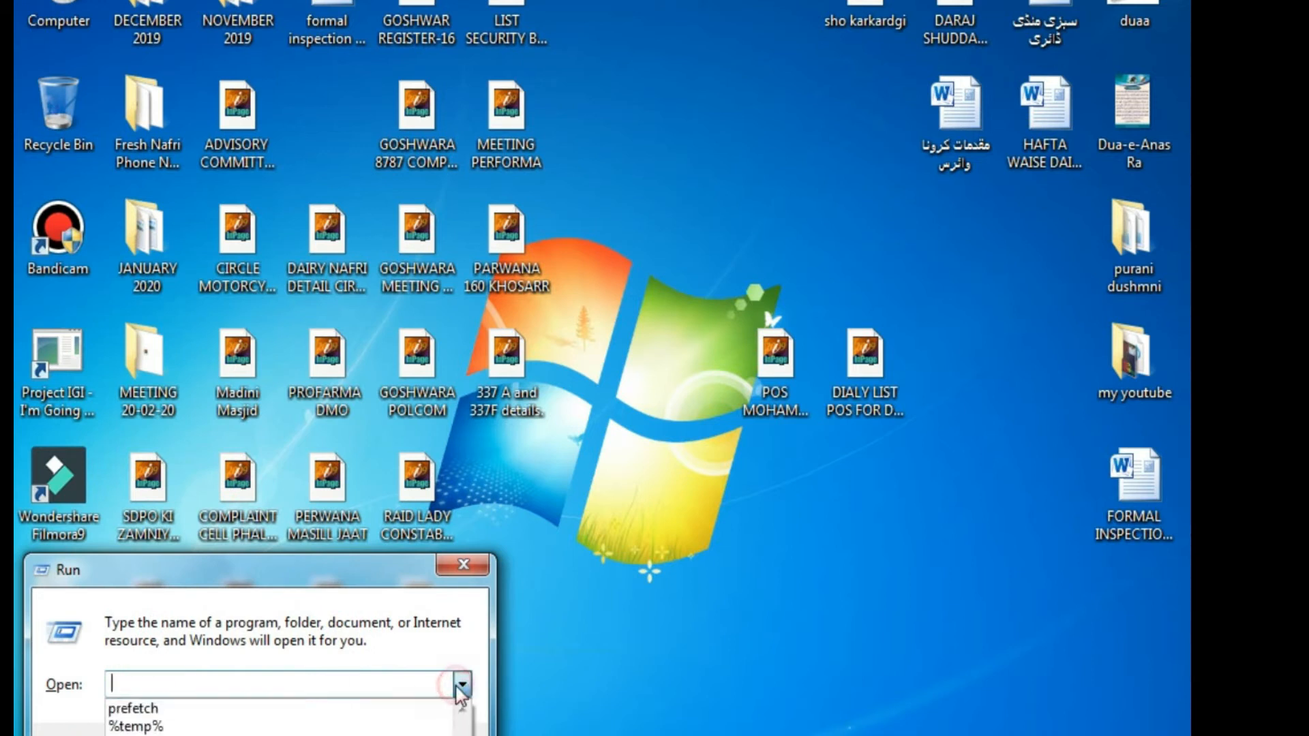
pyautogui.click(148, 726)
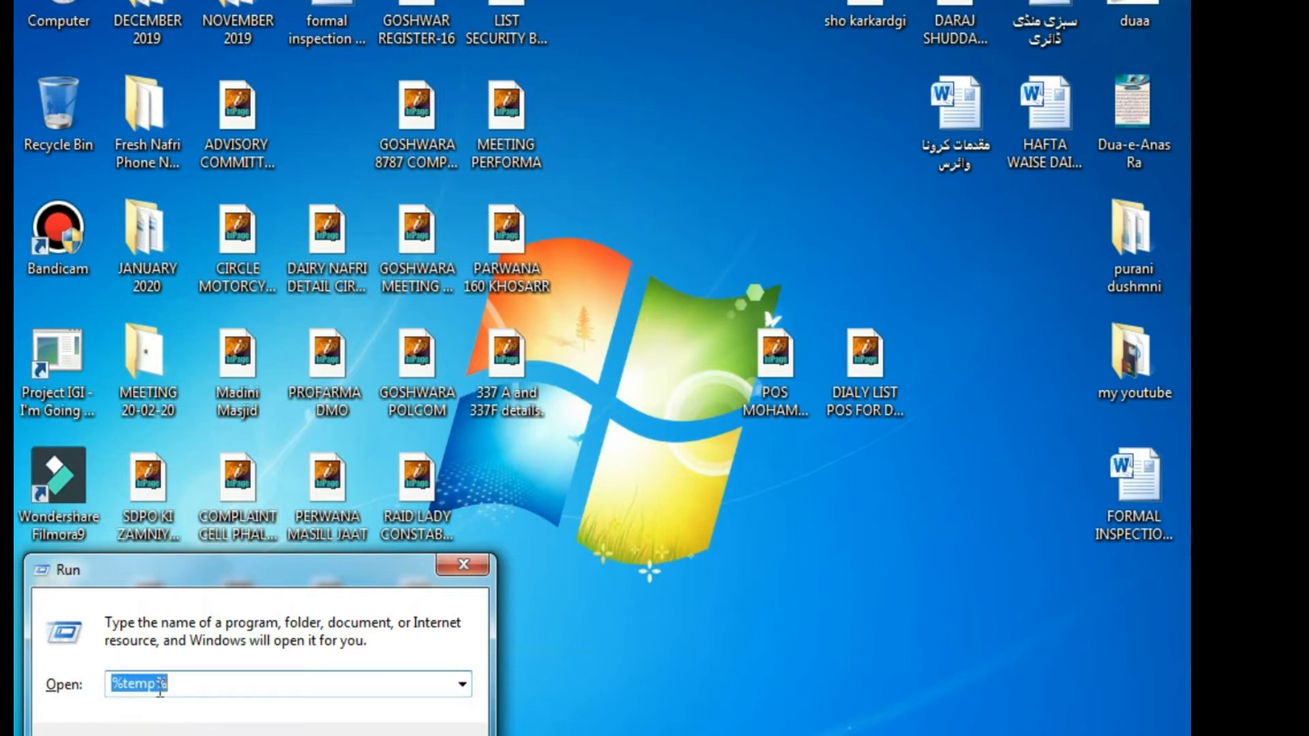
pyautogui.press('Return')
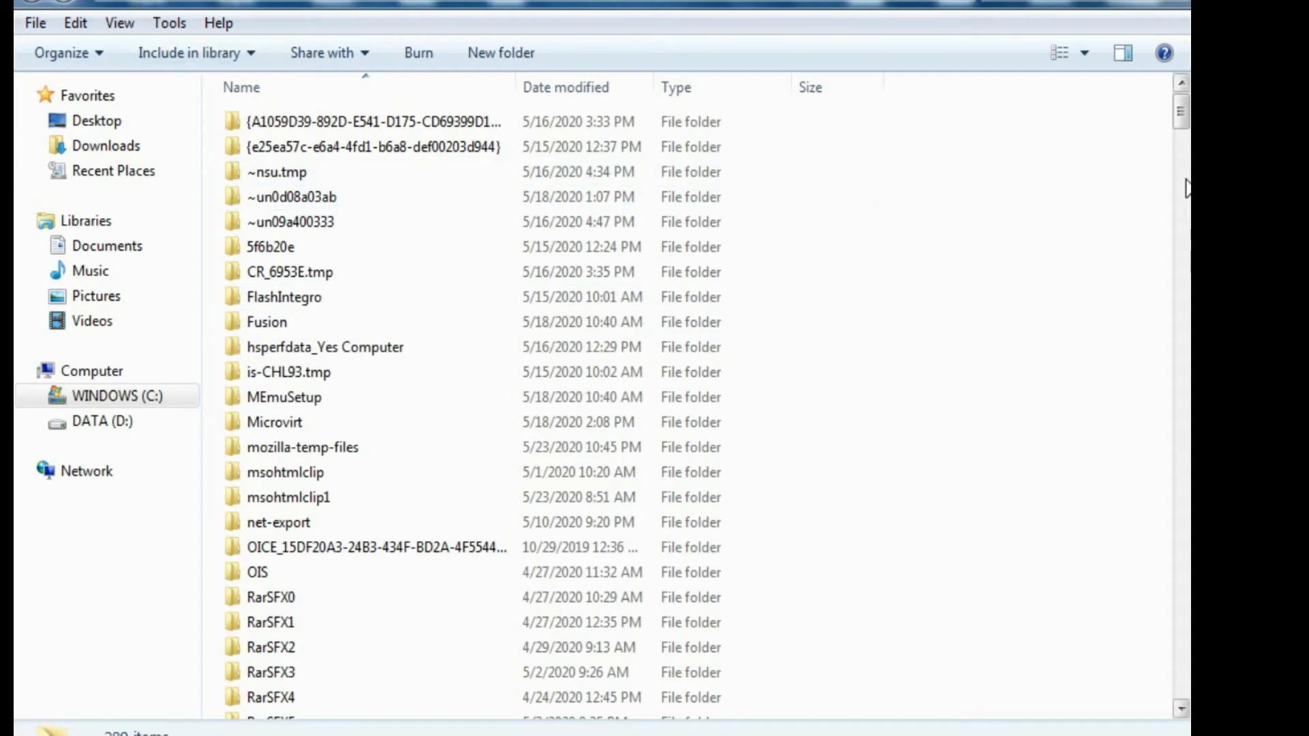
# Move all items in the Temp folder to the Recycle Bin, skip the missing folder, cancel at the folder in use, and close the window
pyautogui.moveTo(1181, 116)
pyautogui.mouseDown()
pyautogui.moveTo(1134, 556)
pyautogui.moveTo(1135, 641)
pyautogui.moveTo(1150, 668)
pyautogui.moveTo(1148, 529)
pyautogui.moveTo(1183, 99)
pyautogui.mouseUp()
pyautogui.hotkey('ctrl', 'a')
pyautogui.press('Delete')
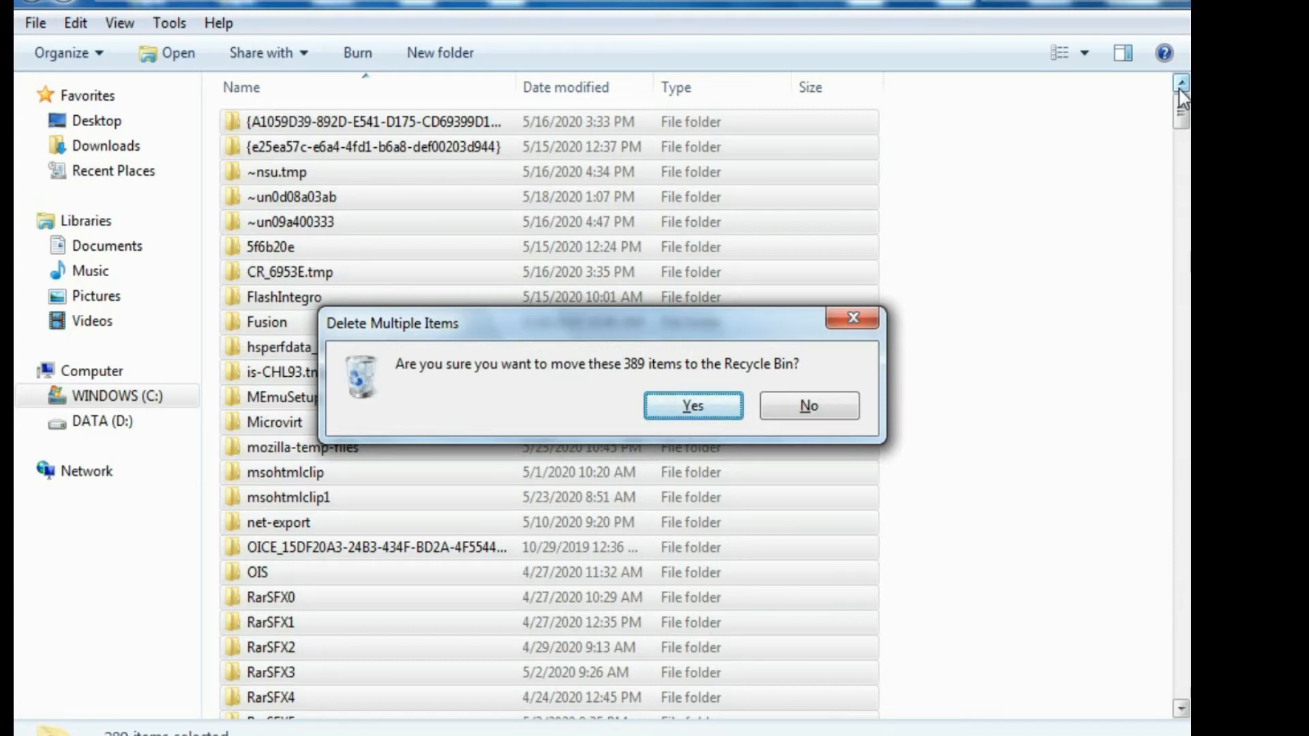
pyautogui.click(682, 406)
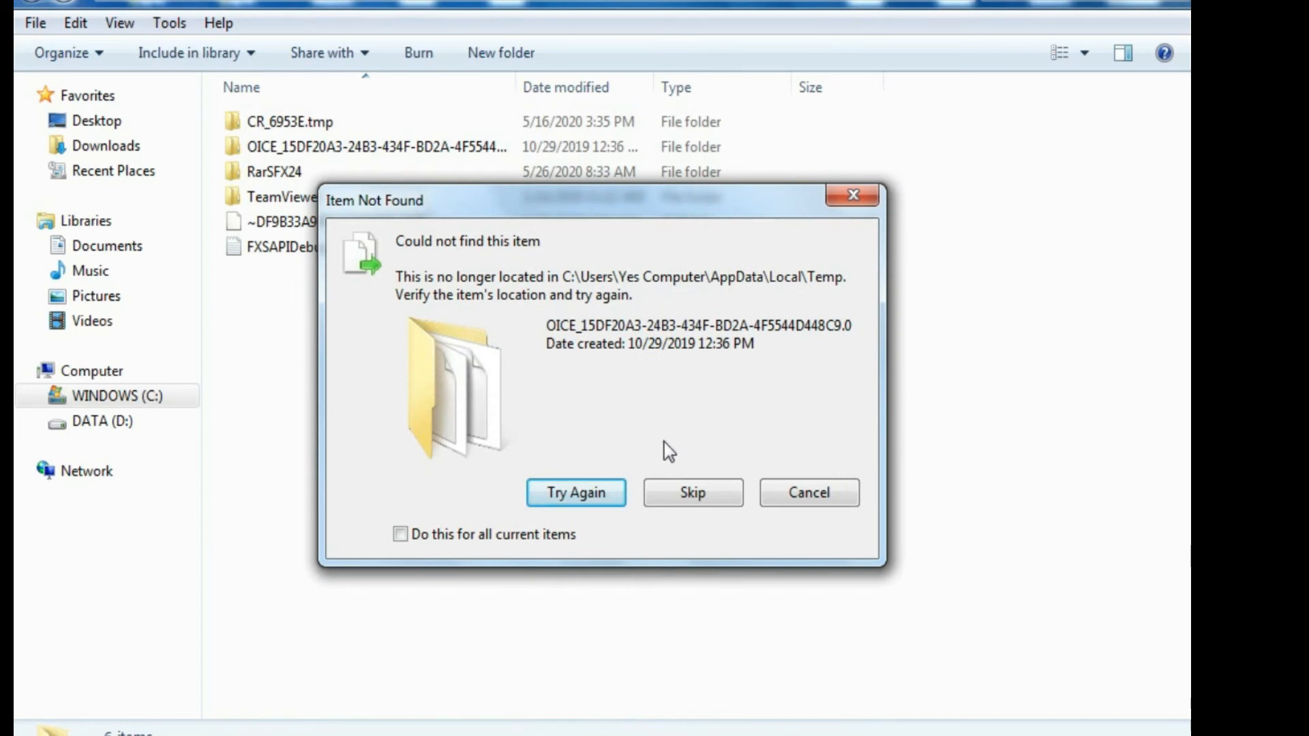
pyautogui.click(698, 498)
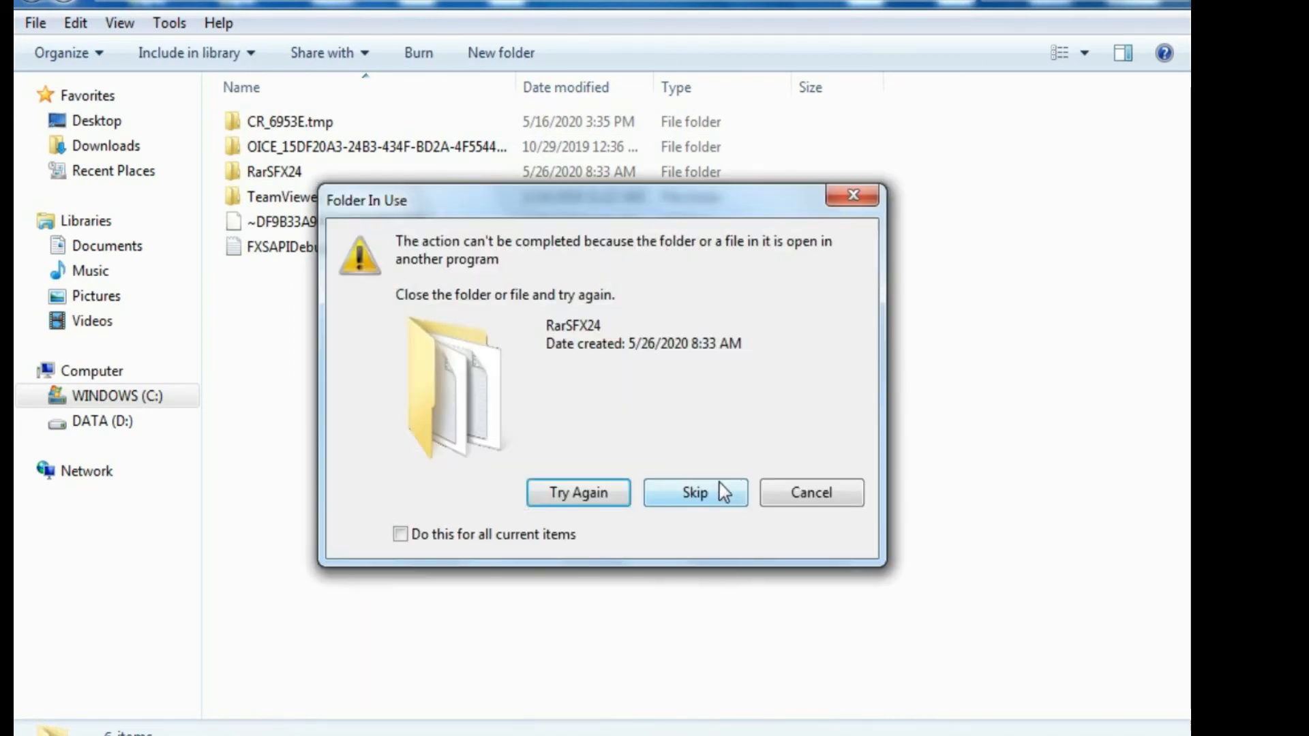
pyautogui.click(810, 492)
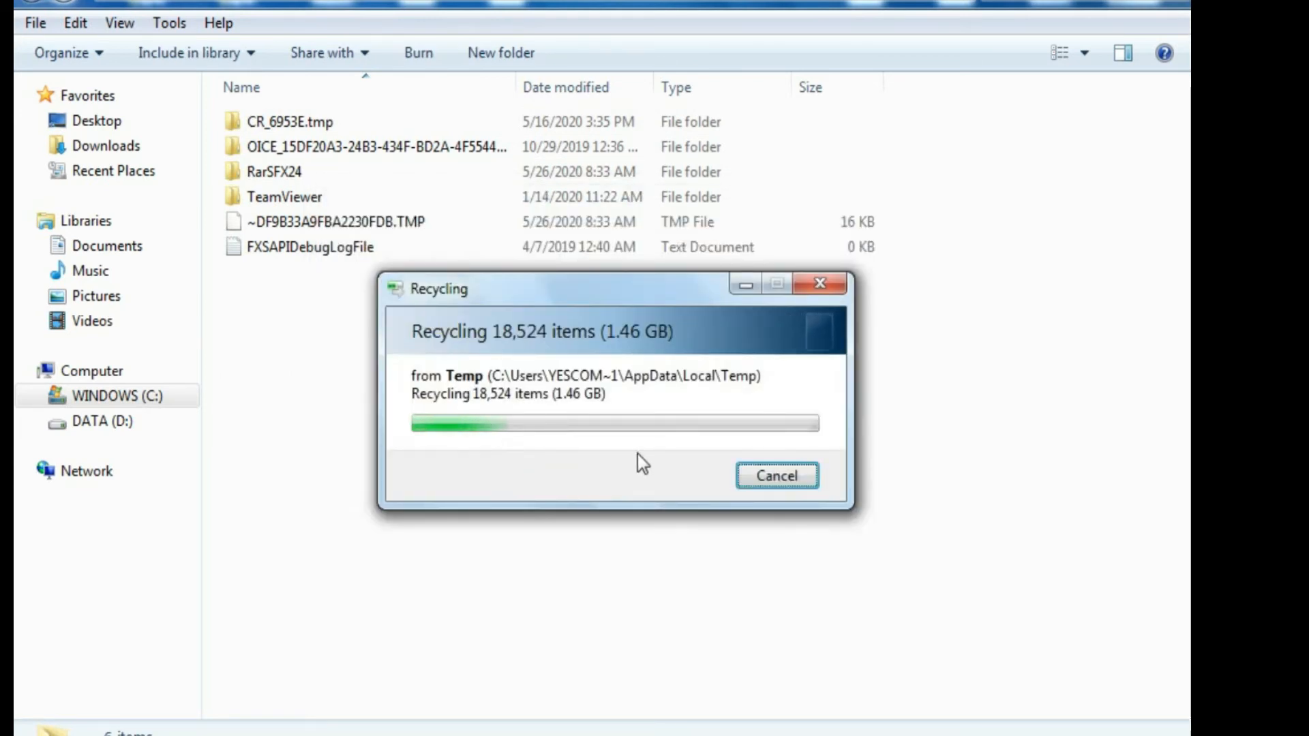
pyautogui.click(1175, 1)
# Permanently empty the Recycle Bin, refreshing the desktop before and after
pyautogui.rightClick(636, 124)
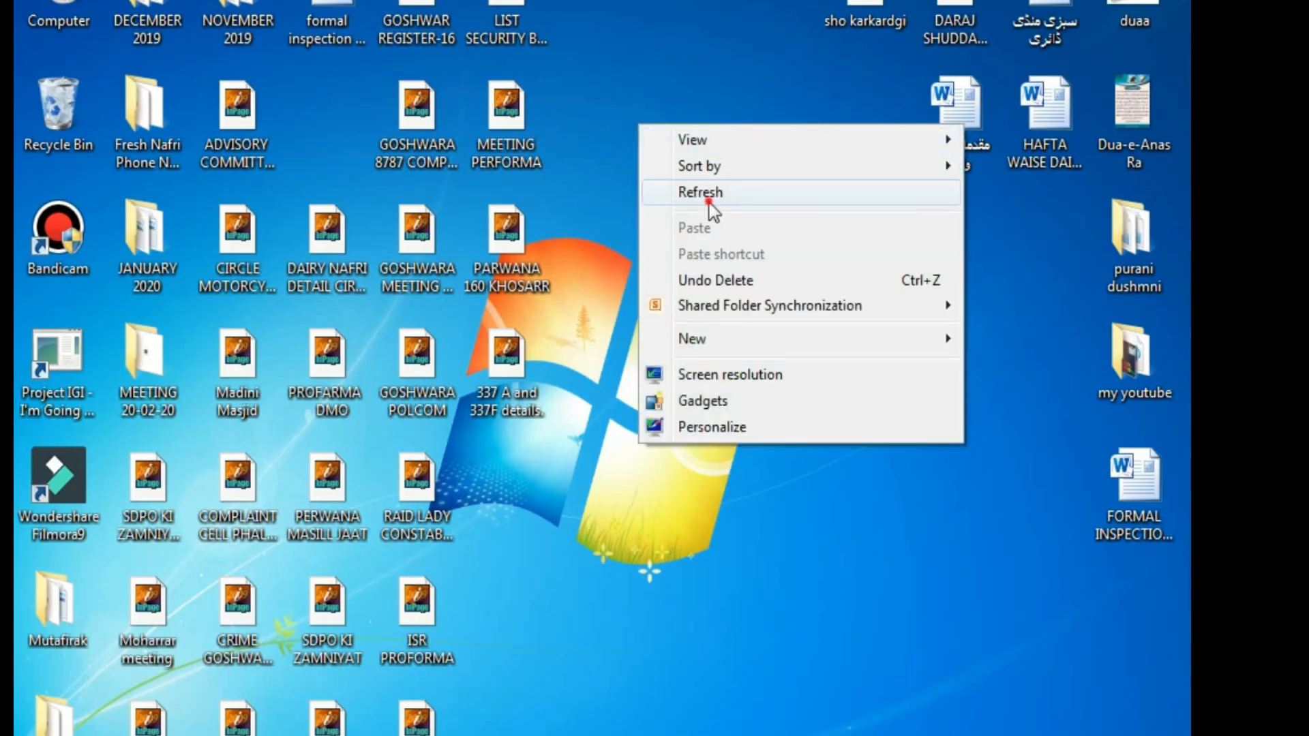
pyautogui.click(709, 203)
pyautogui.rightClick(40, 105)
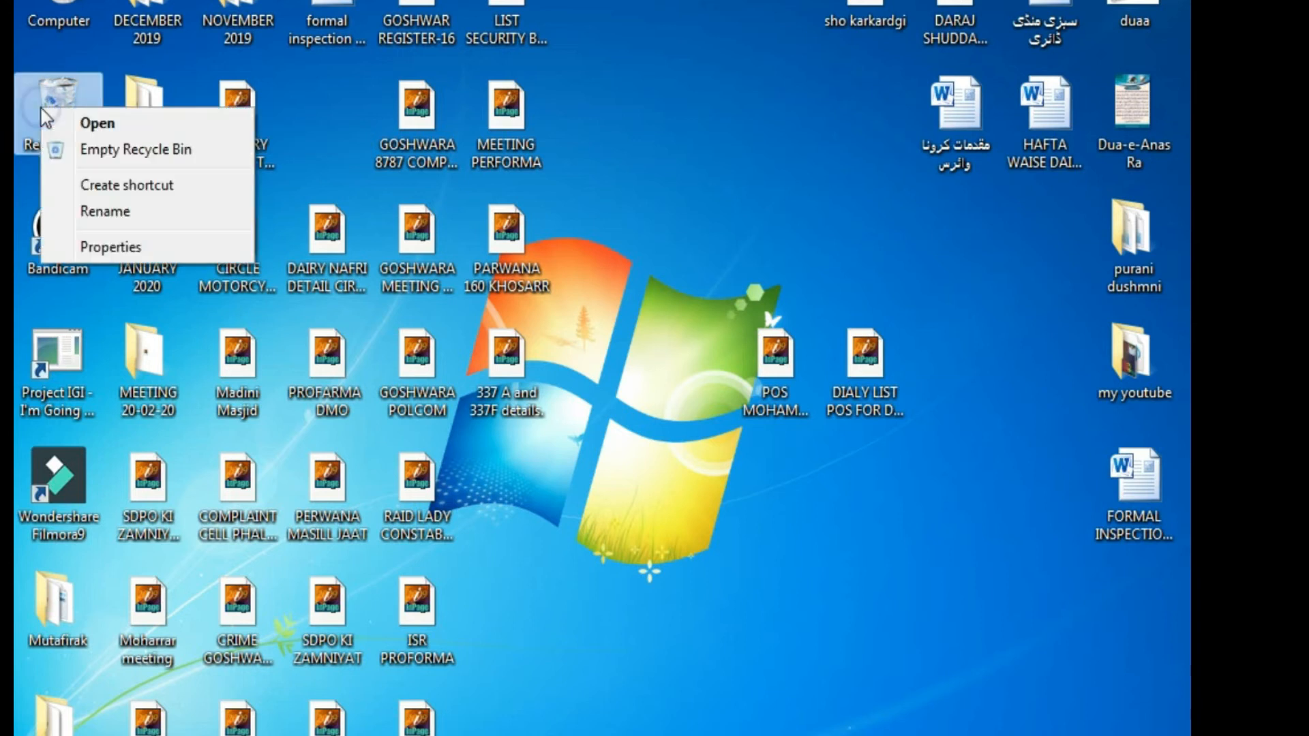
pyautogui.click(89, 145)
pyautogui.click(692, 406)
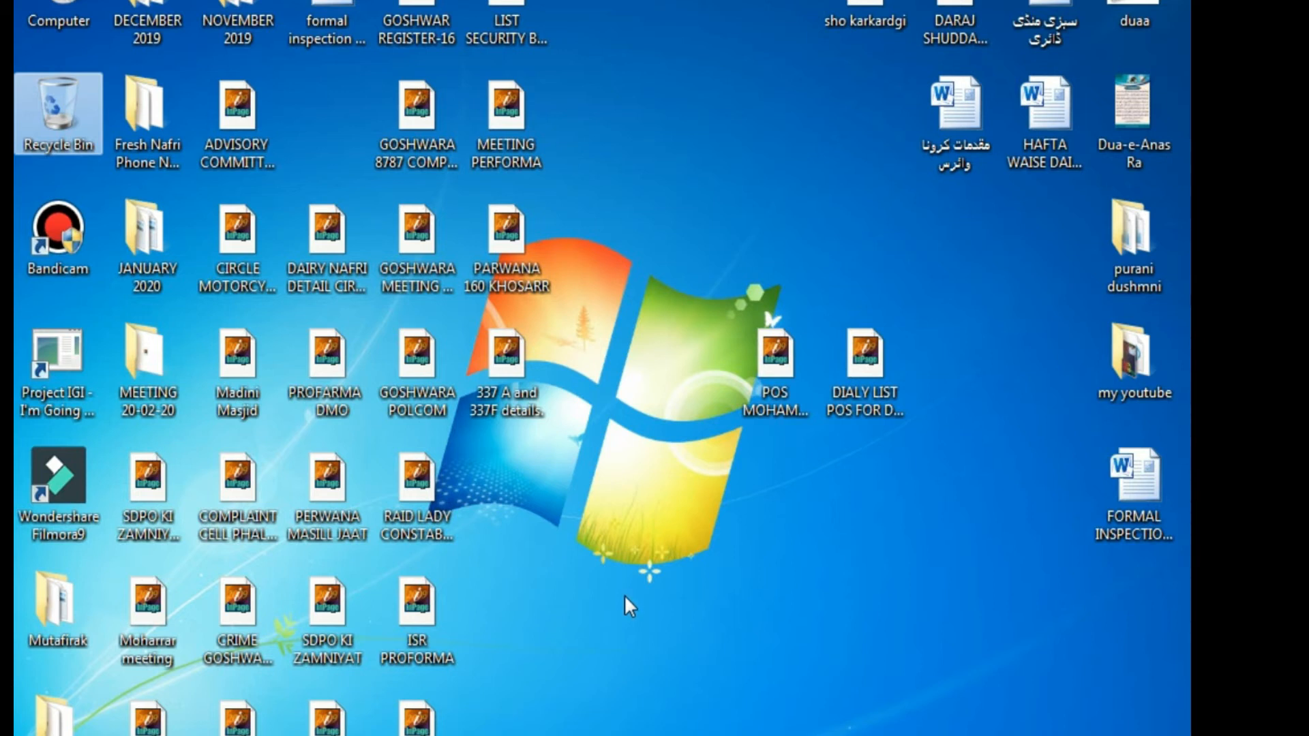
pyautogui.rightClick(640, 482)
pyautogui.click(676, 546)
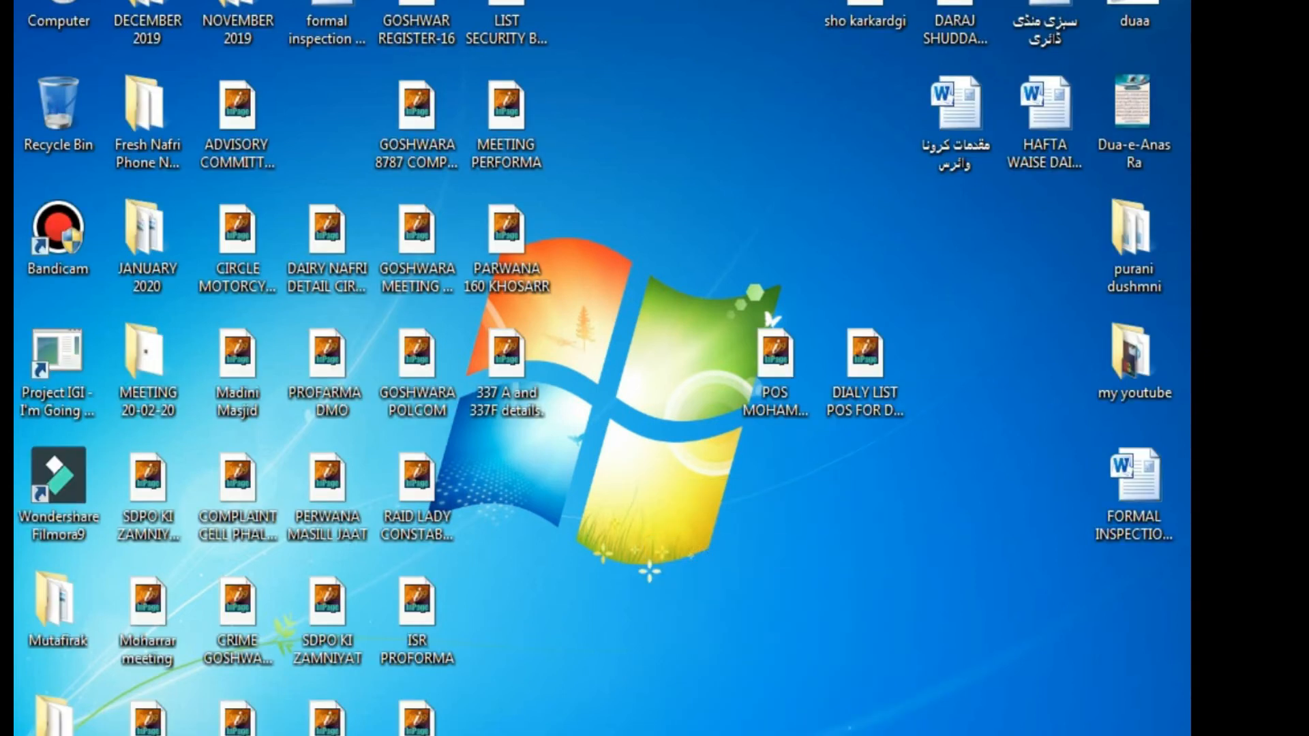
# Open System Configuration by choosing its command from the Run dialog's history
pyautogui.press('super')
pyautogui.write('re')
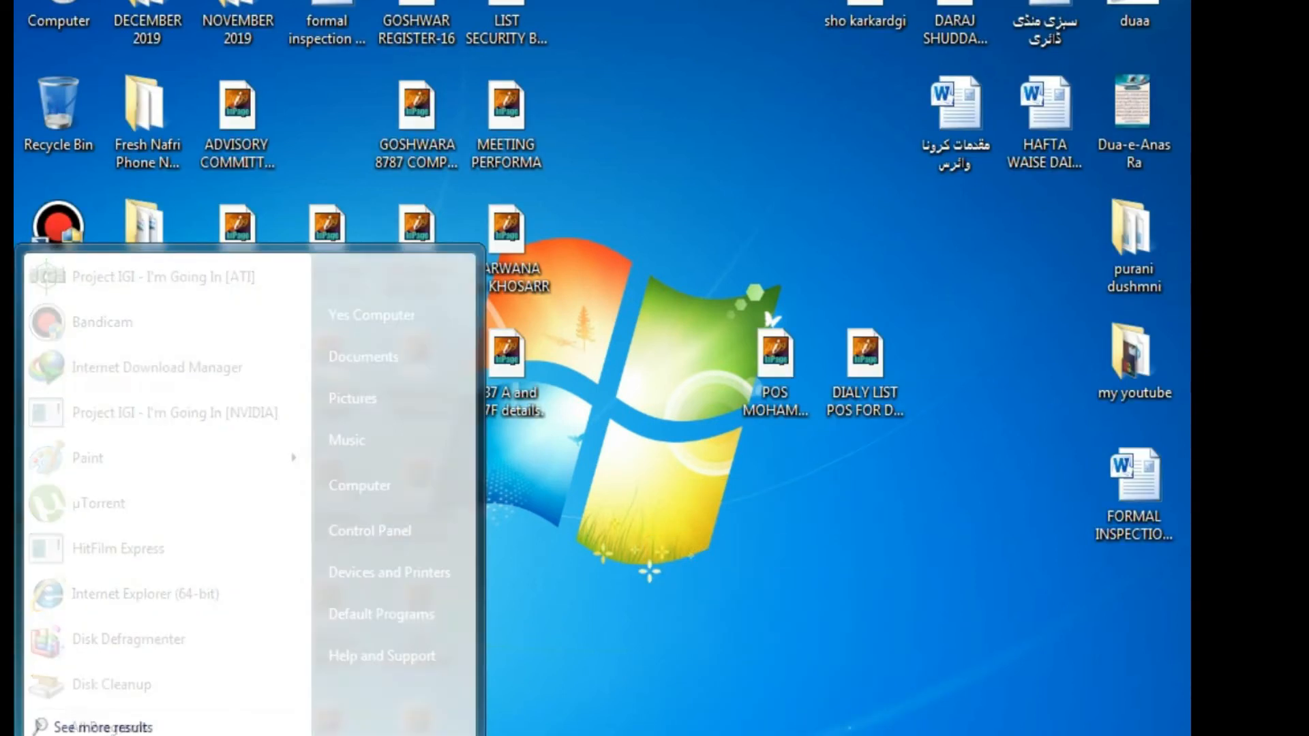
pyautogui.write('in')
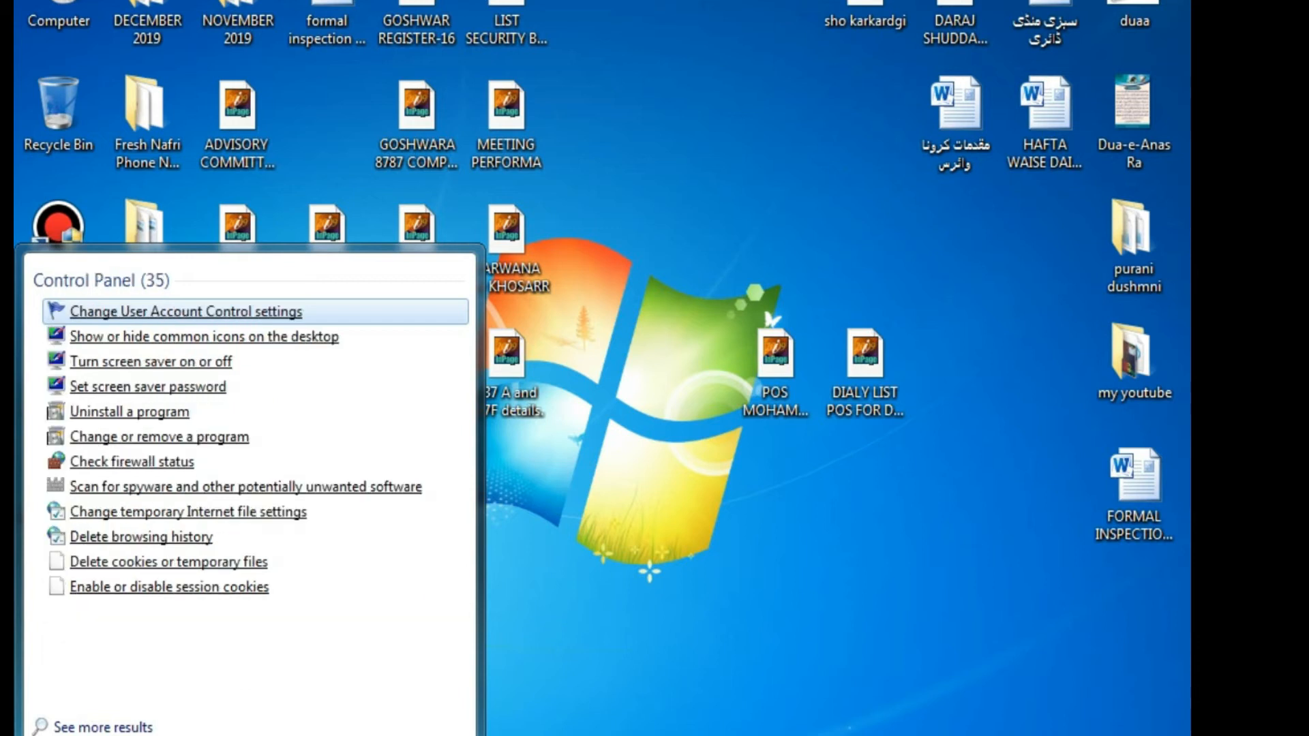
pyautogui.press('BackSpace')
pyautogui.press('BackSpace')
pyautogui.write('un')
pyautogui.press('Return')
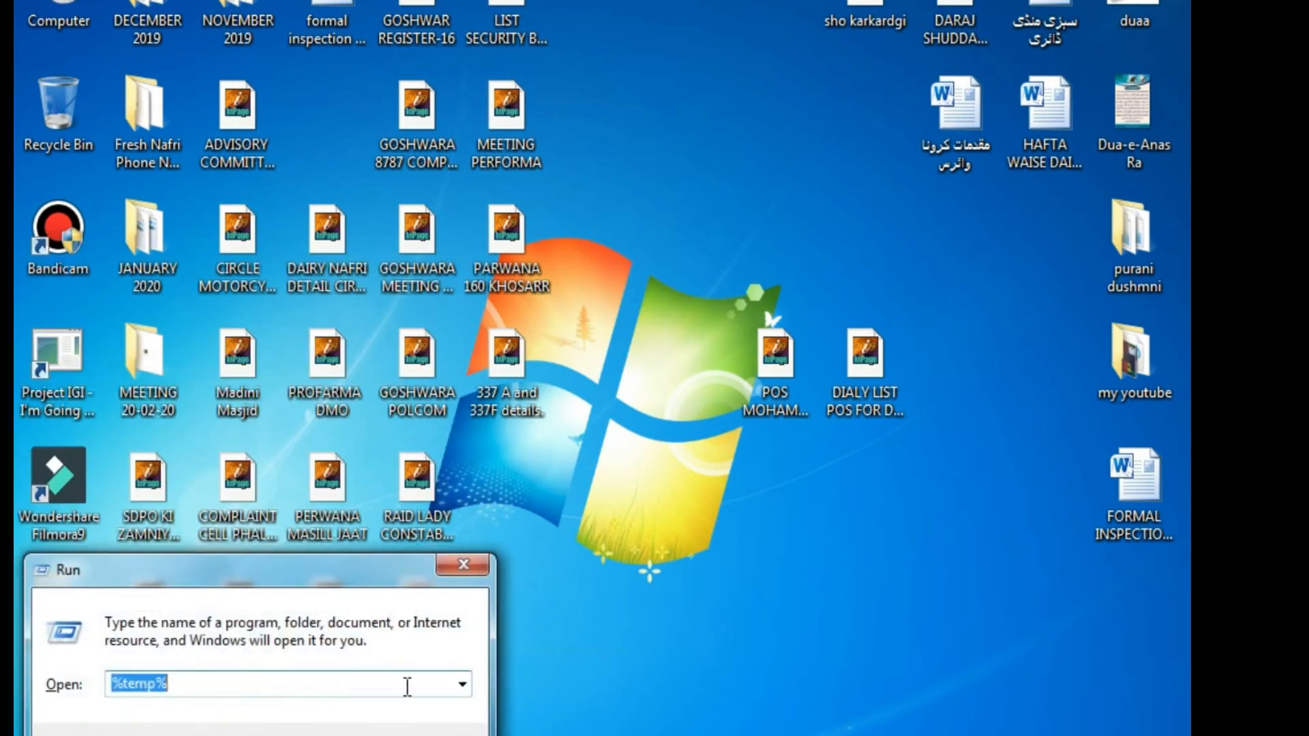
pyautogui.click(462, 686)
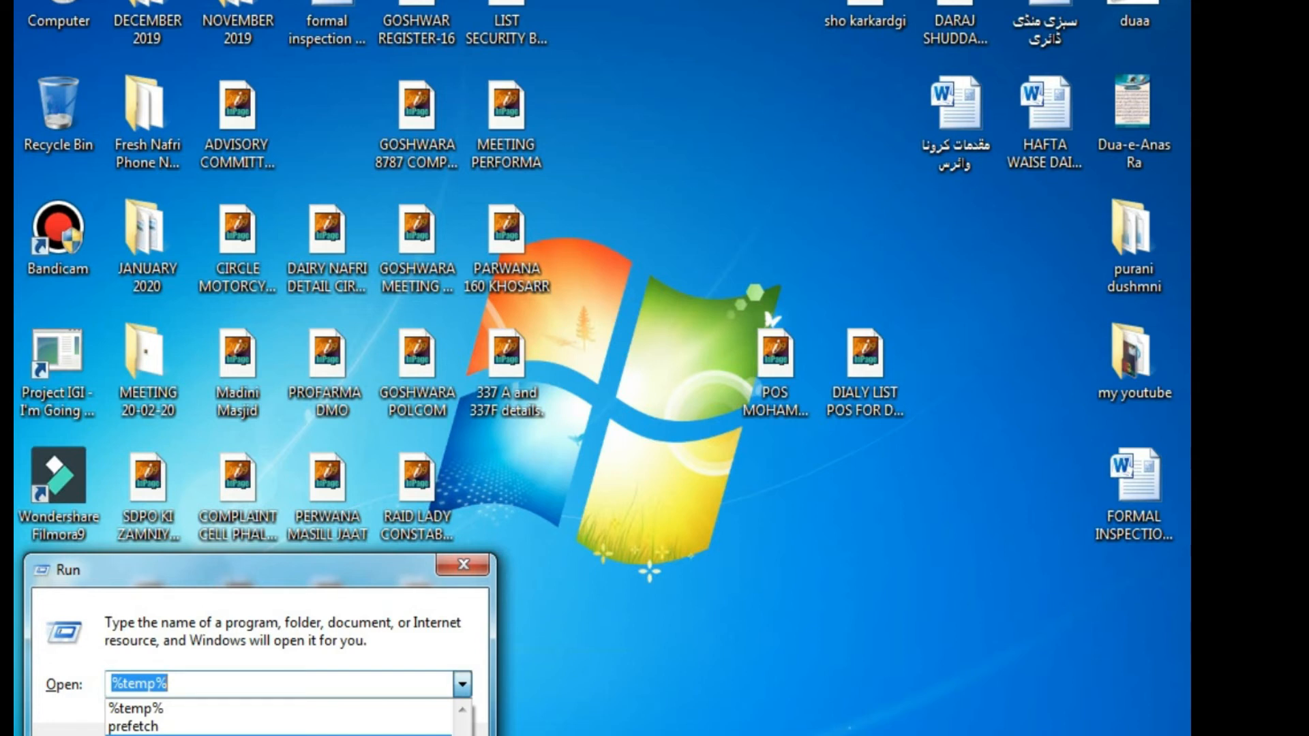
pyautogui.click(151, 735)
pyautogui.press('Return')
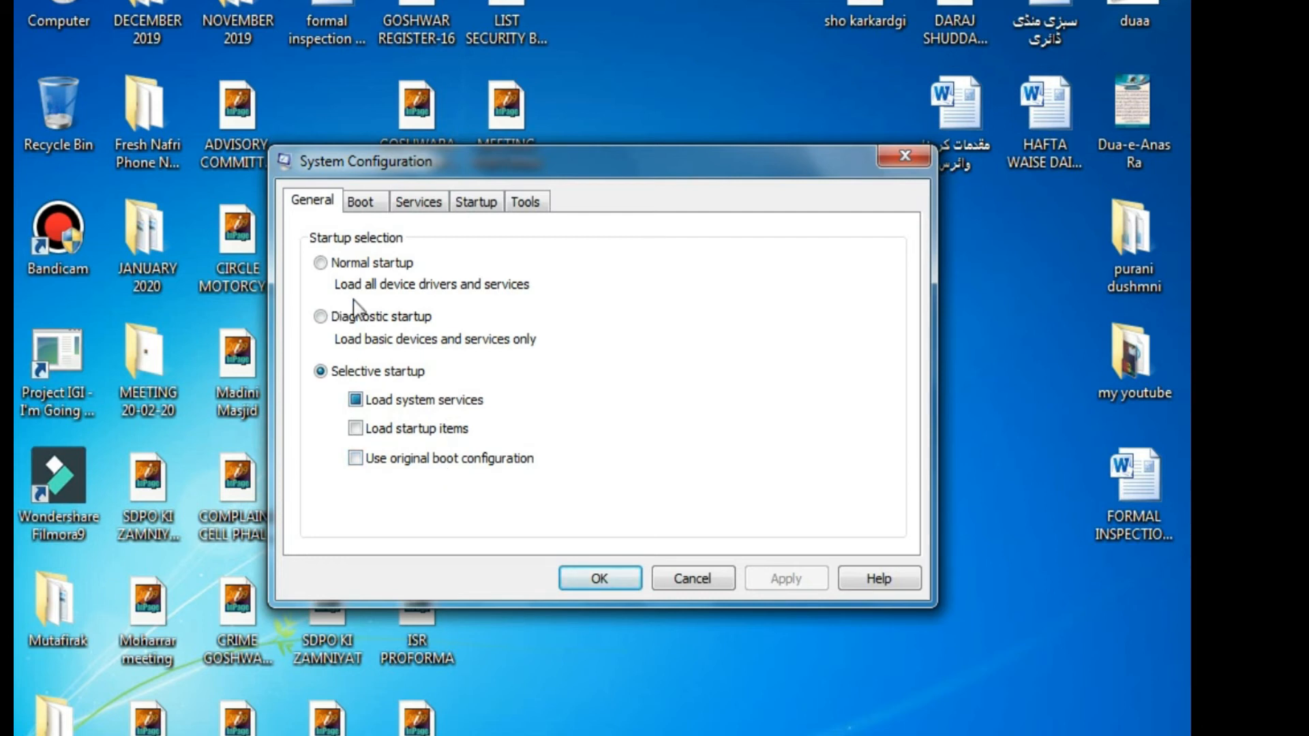
# Look over the boot options and the list of services in System Configuration
pyautogui.click(368, 202)
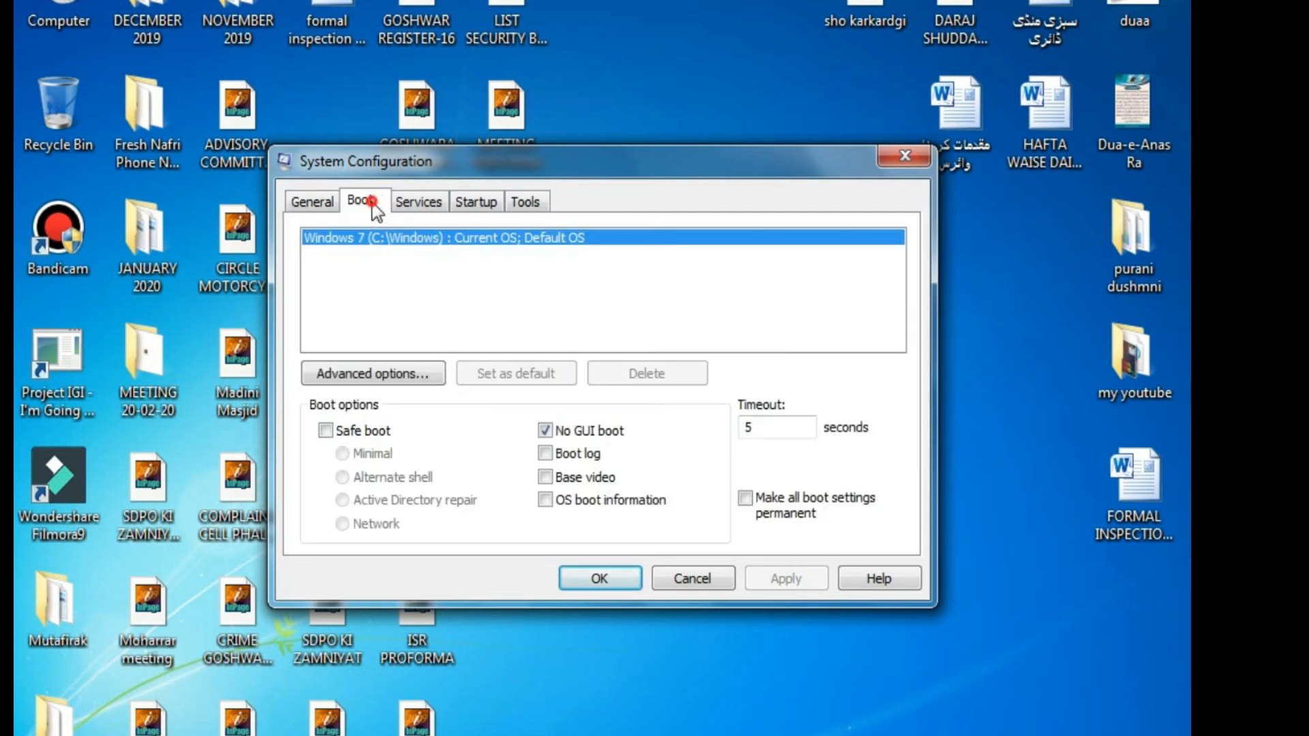
pyautogui.click(427, 202)
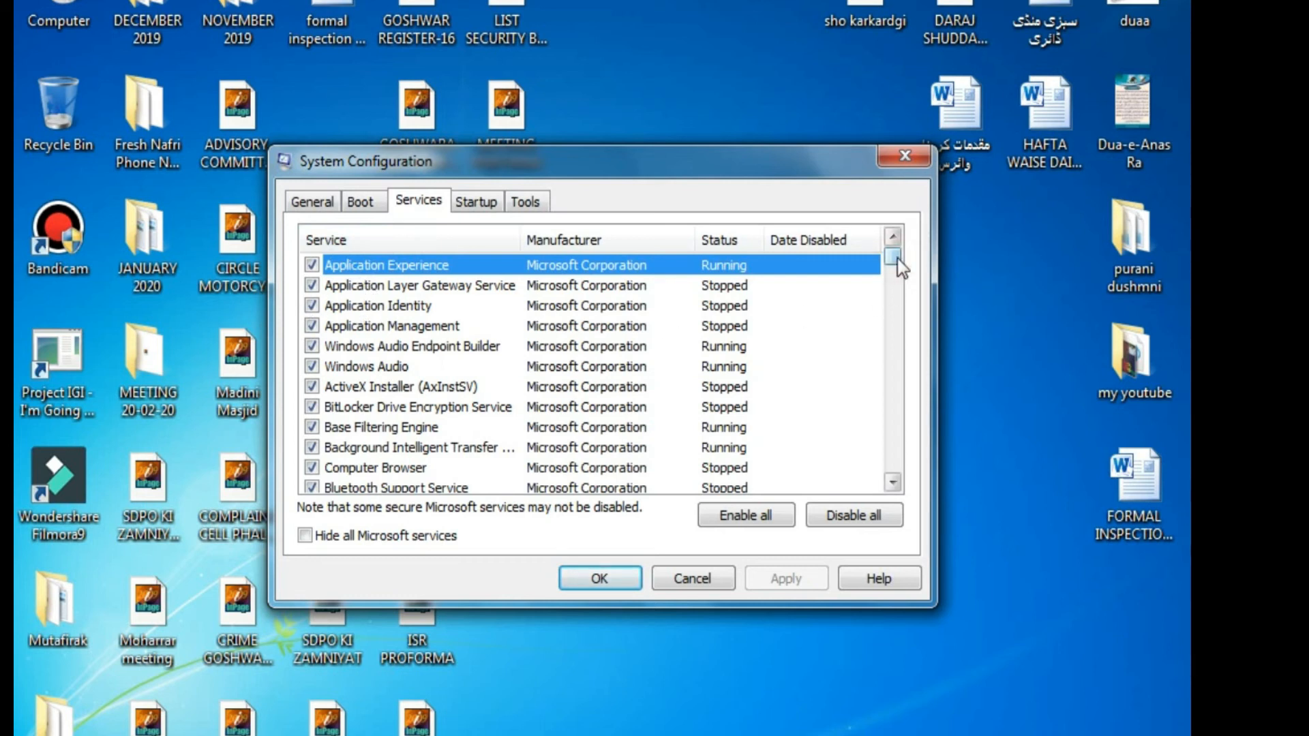
pyautogui.moveTo(898, 259); pyautogui.dragTo(908, 440)
# Disable all enabled startup items, namely µTorrent, the enabled Internet Do... entry, both Wondershare entries and red, and apply the change
pyautogui.click(476, 201)
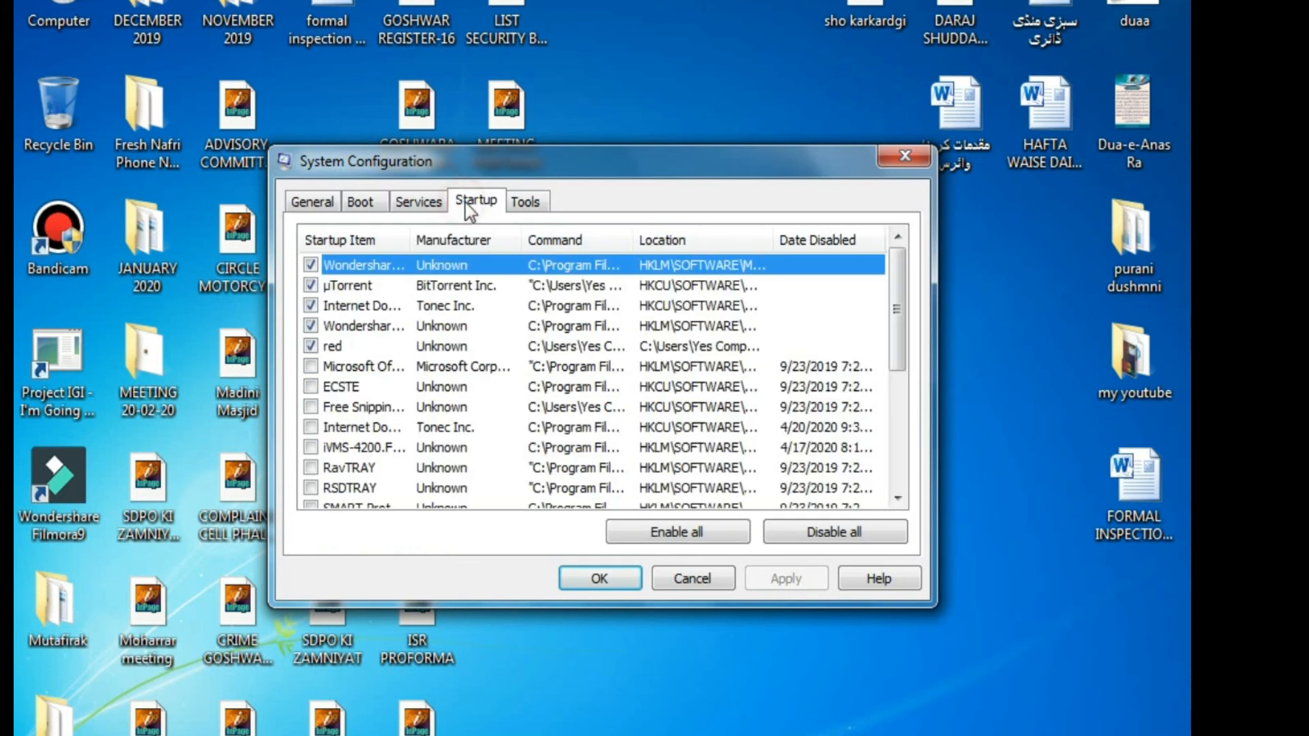
pyautogui.click(311, 285)
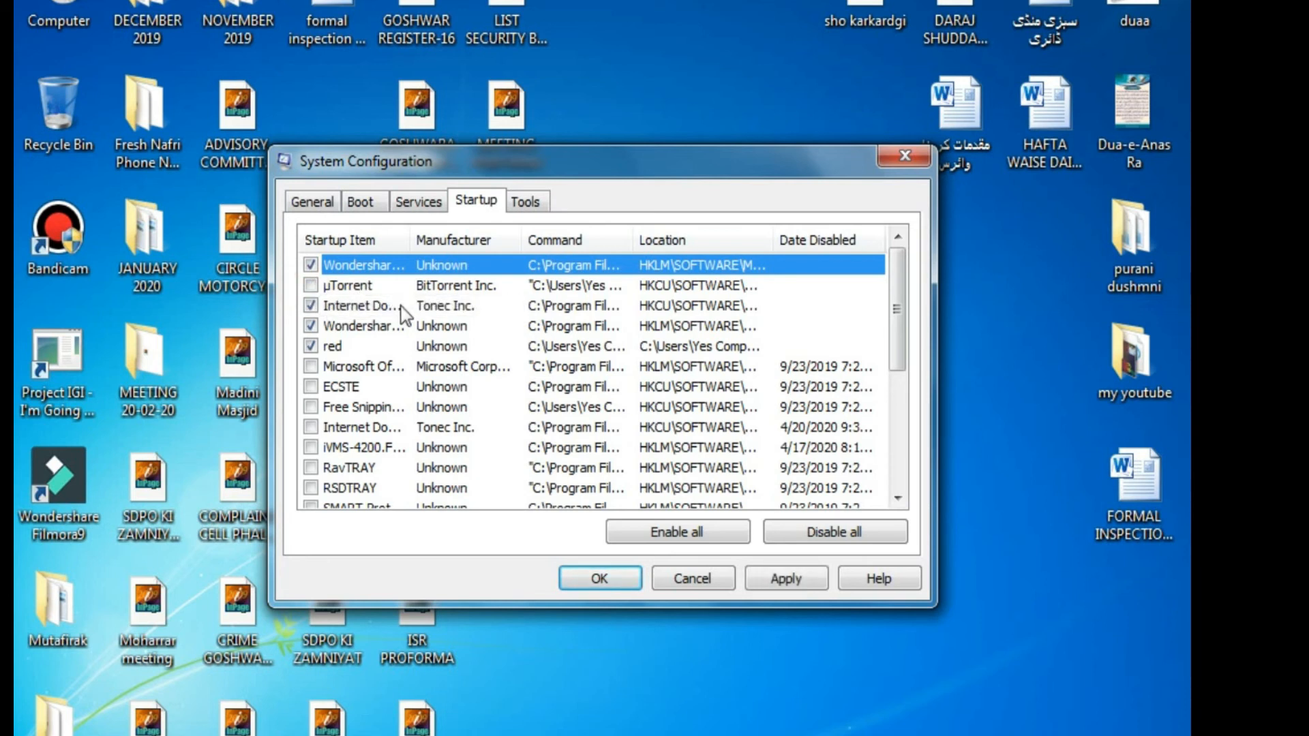
pyautogui.click(310, 306)
pyautogui.click(311, 326)
pyautogui.click(310, 346)
pyautogui.moveTo(903, 295)
pyautogui.mouseDown()
pyautogui.moveTo(885, 453)
pyautogui.moveTo(915, 276)
pyautogui.mouseUp()
pyautogui.click(311, 346)
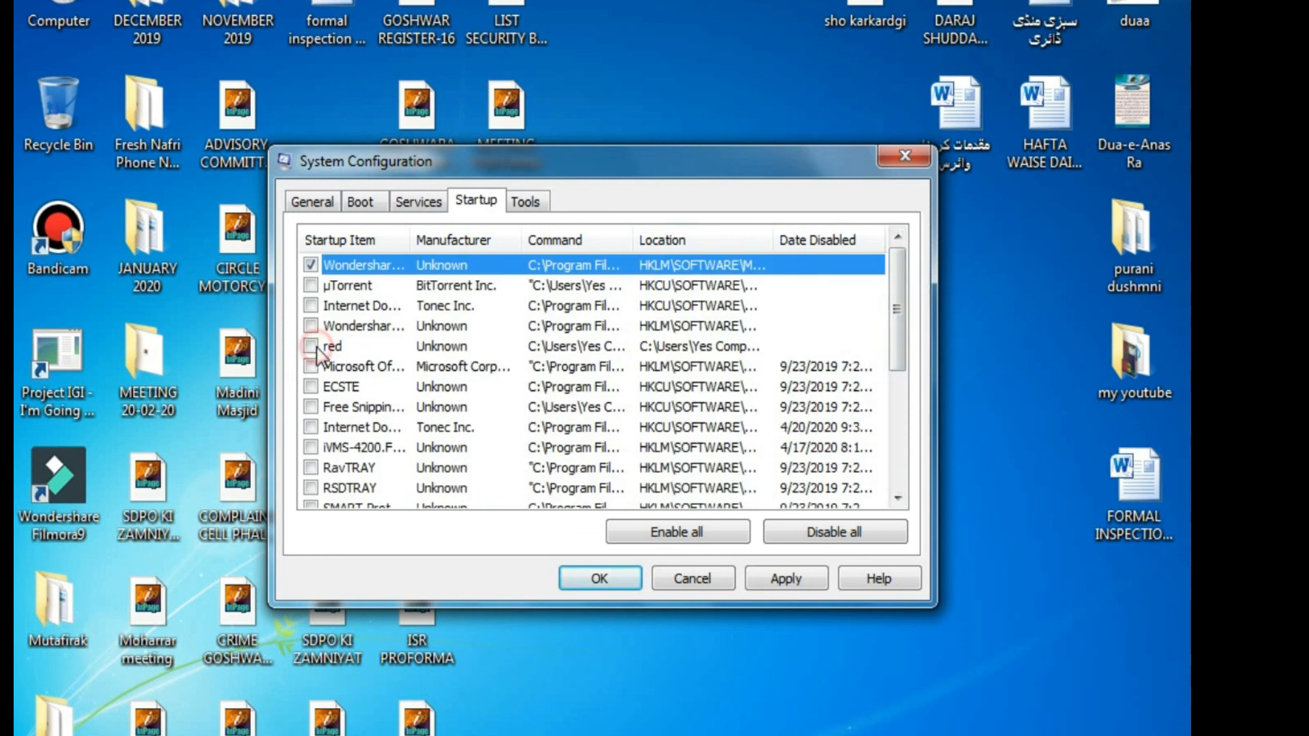
pyautogui.click(311, 265)
pyautogui.moveTo(902, 309); pyautogui.dragTo(908, 462)
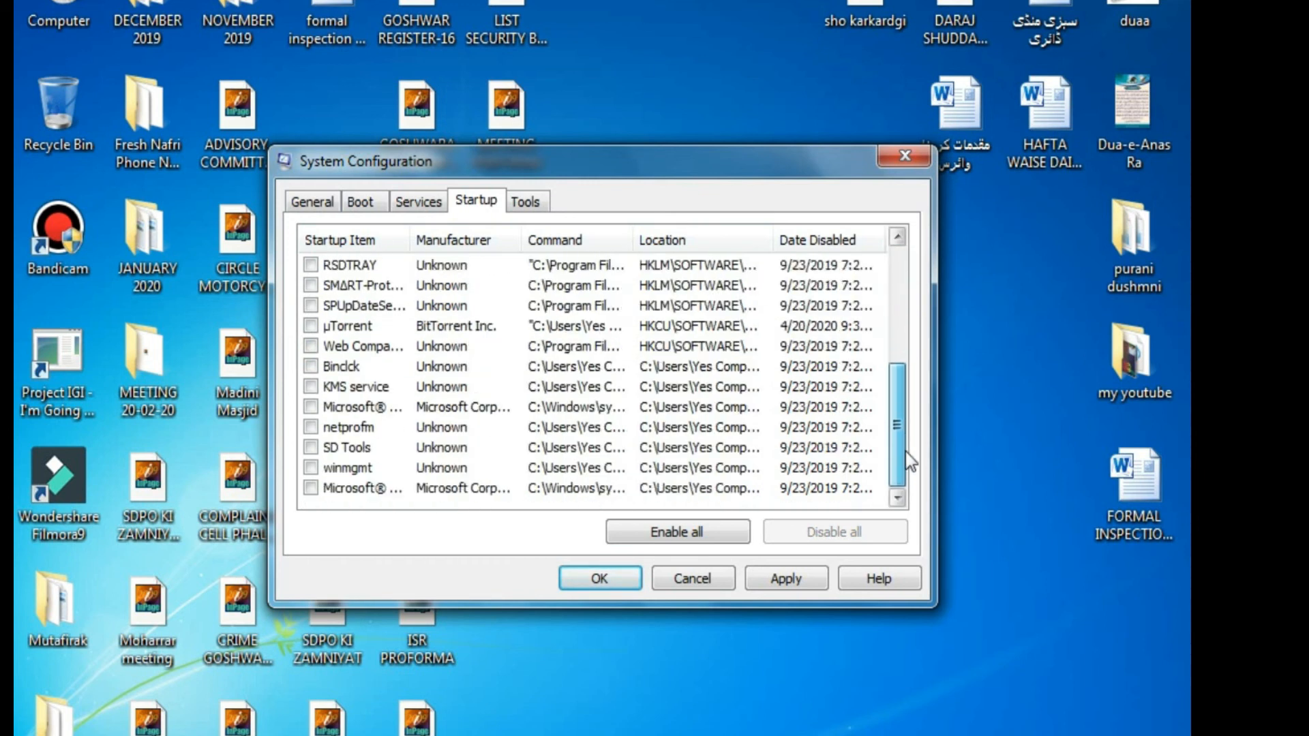
pyautogui.click(780, 581)
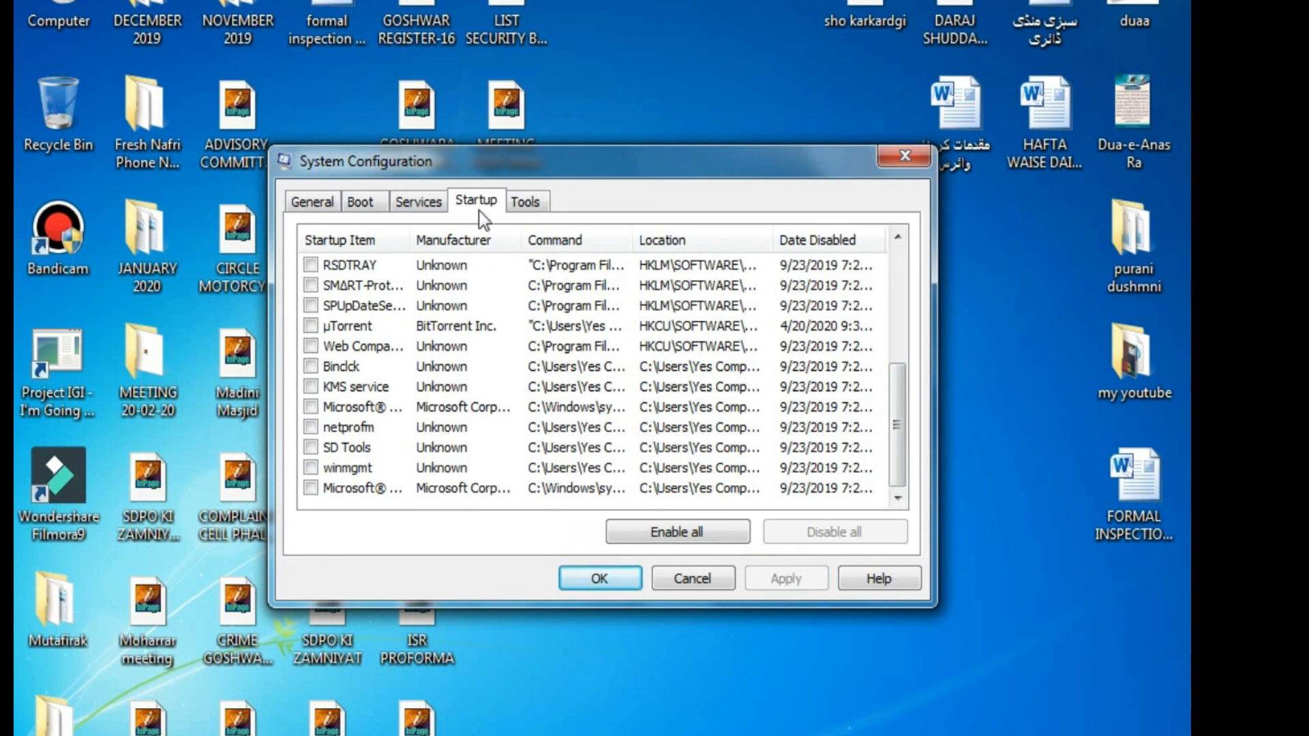
# Review the system tools list, the services list, the boot options and the general startup selection
pyautogui.click(526, 206)
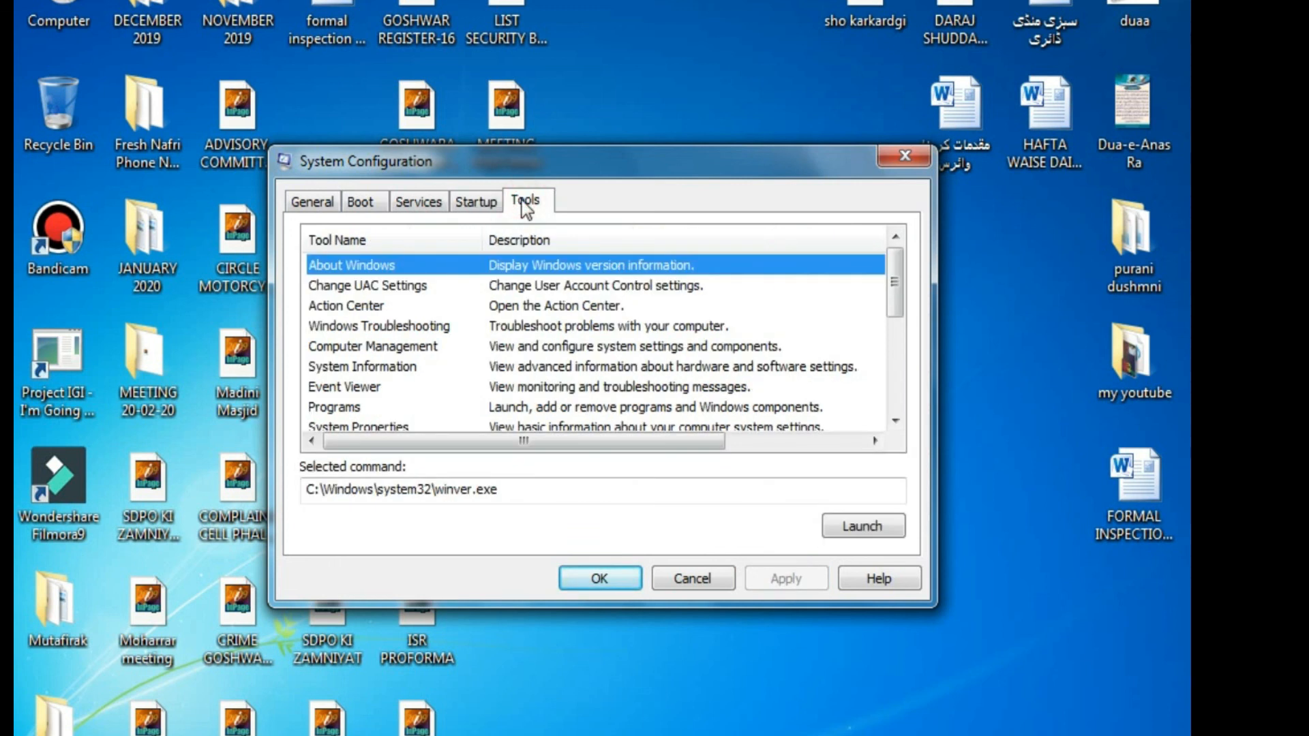
pyautogui.moveTo(895, 285); pyautogui.dragTo(903, 423)
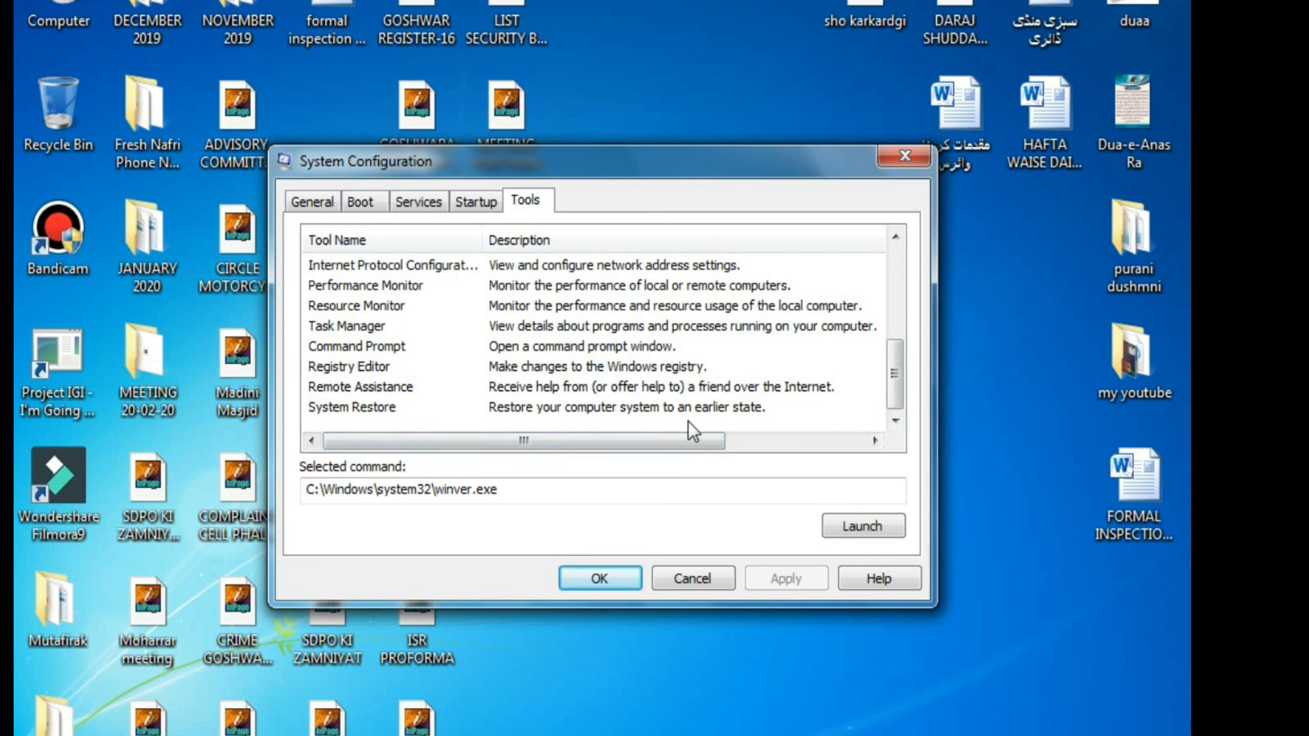
pyautogui.moveTo(680, 438); pyautogui.dragTo(657, 477)
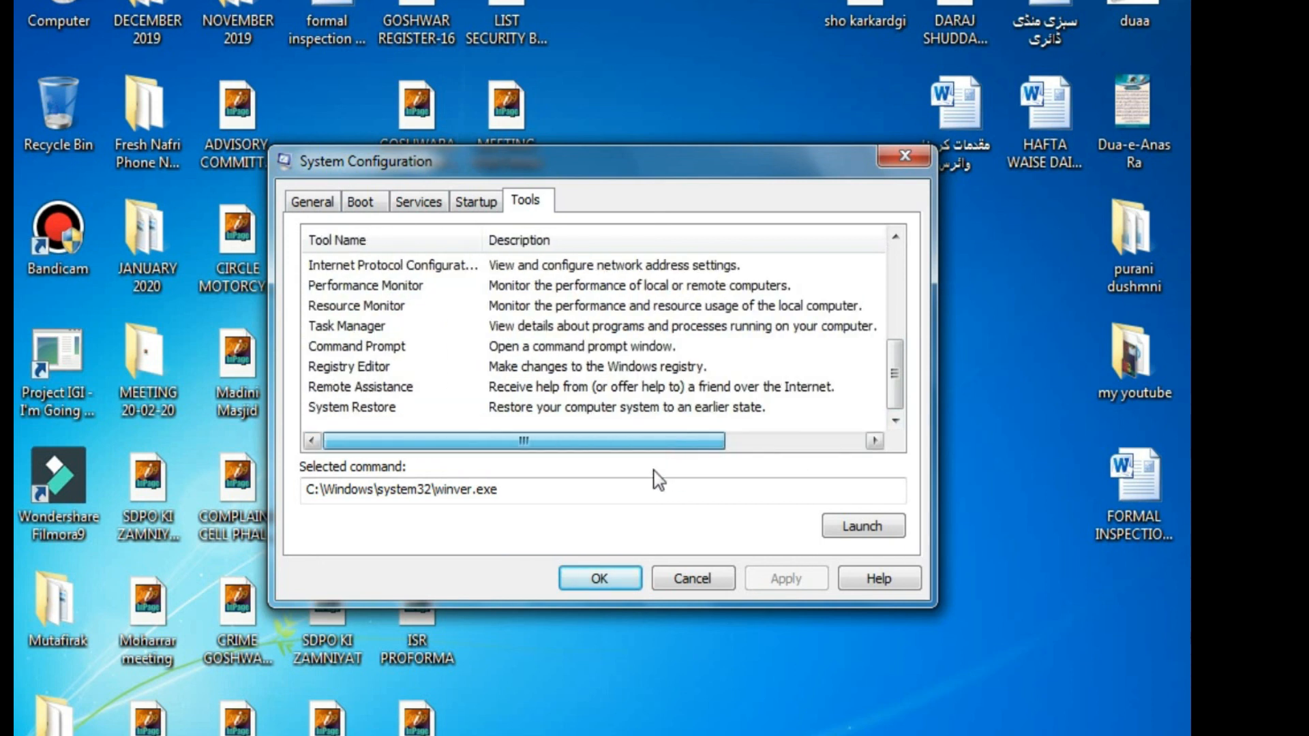
pyautogui.click(413, 205)
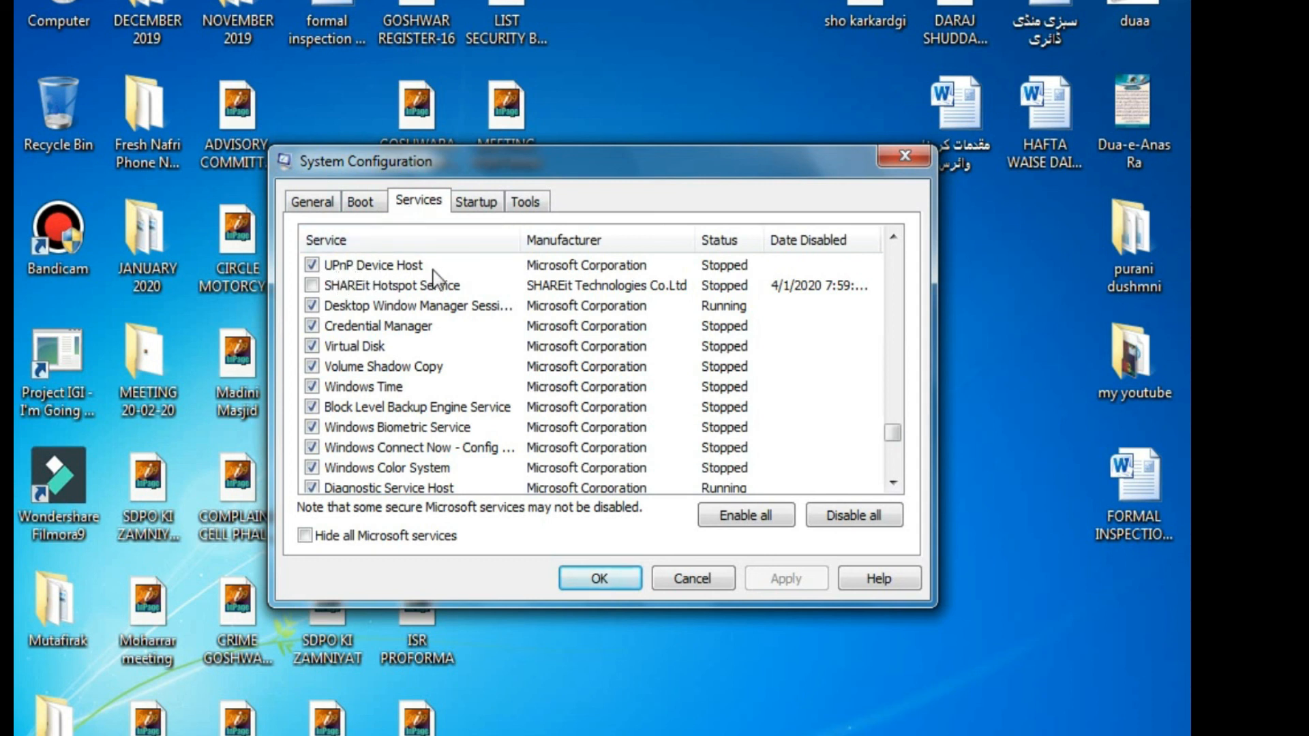
pyautogui.moveTo(893, 437); pyautogui.dragTo(904, 252)
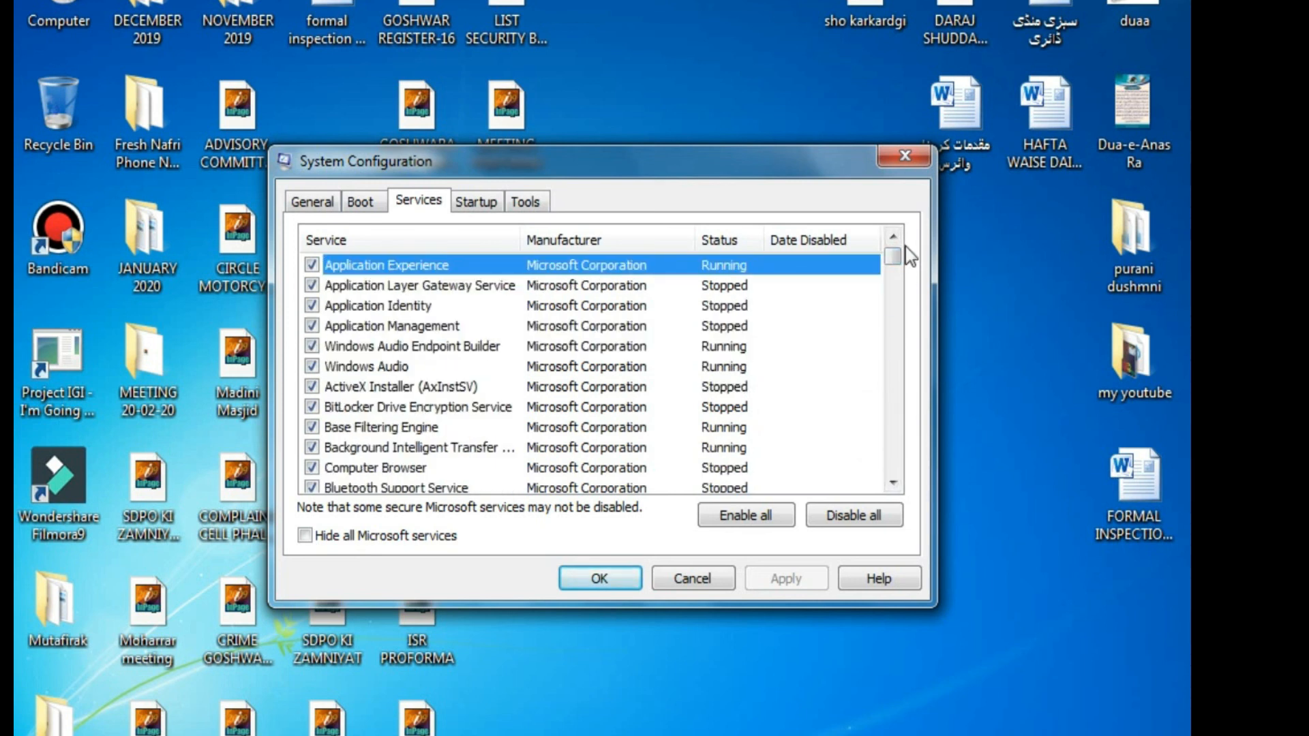
pyautogui.click(361, 202)
pyautogui.click(321, 202)
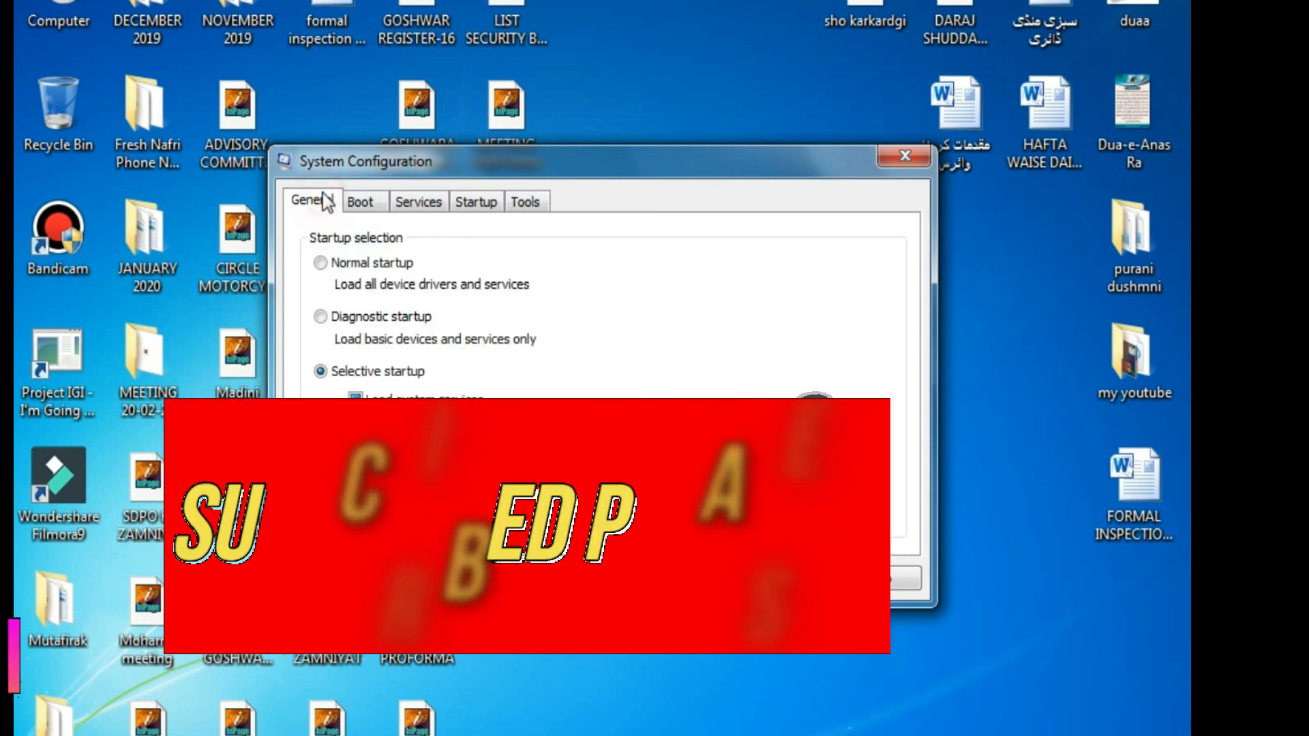